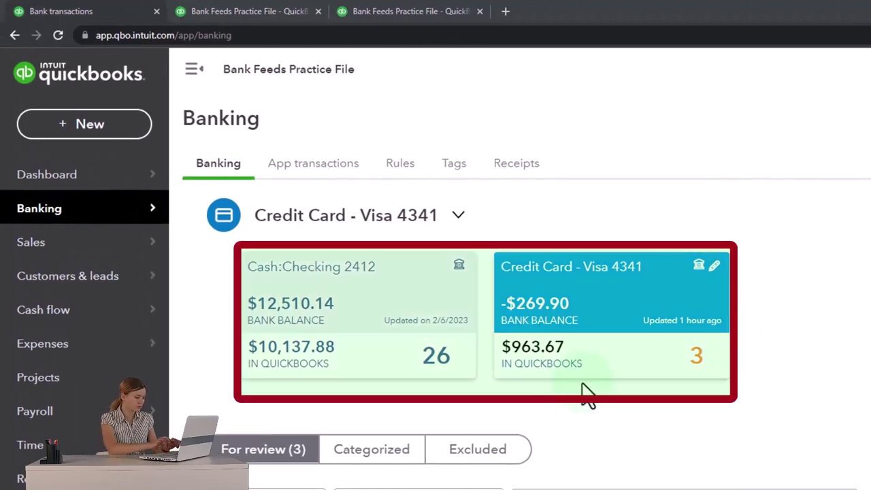
# Collapse the navigation sidebar and compare the bank feeds of the checking account and the Visa credit card
pyautogui.click(193, 69)
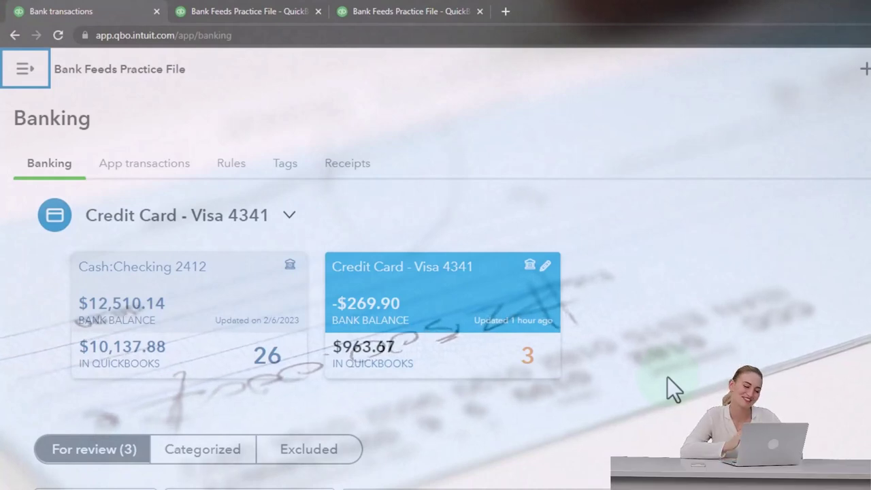
pyautogui.scroll(-1, 668, 377)
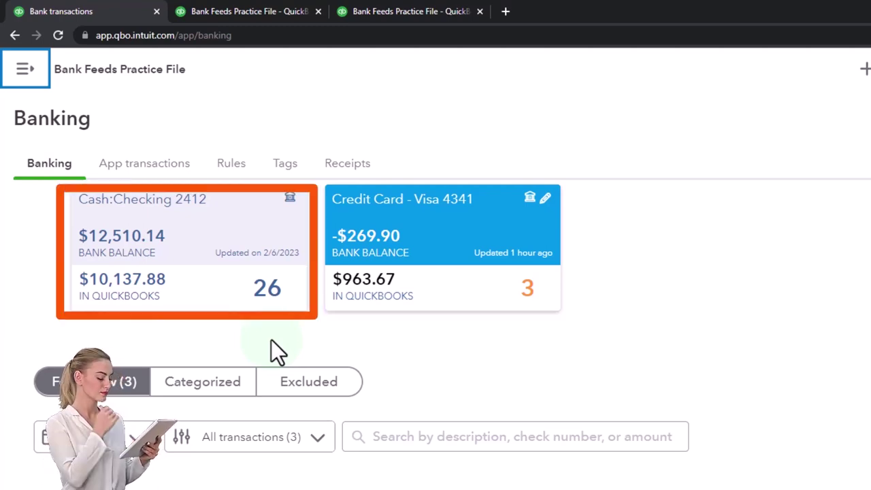
pyautogui.click(219, 299)
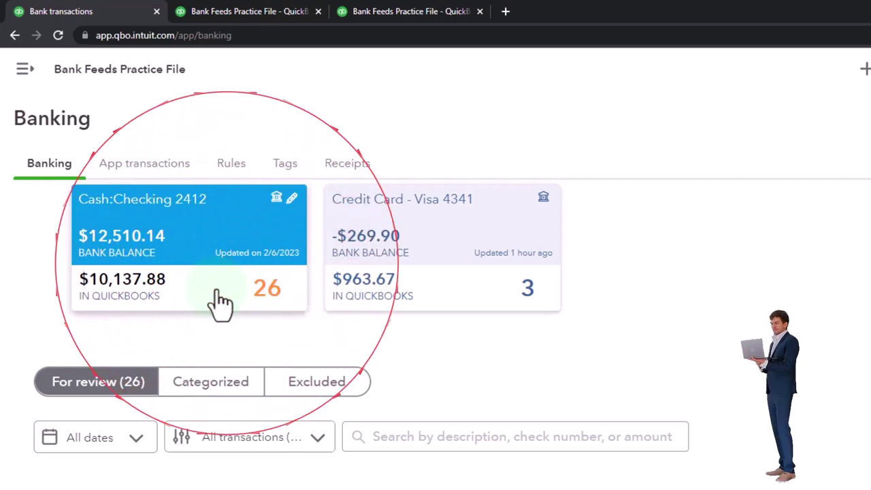
pyautogui.click(398, 286)
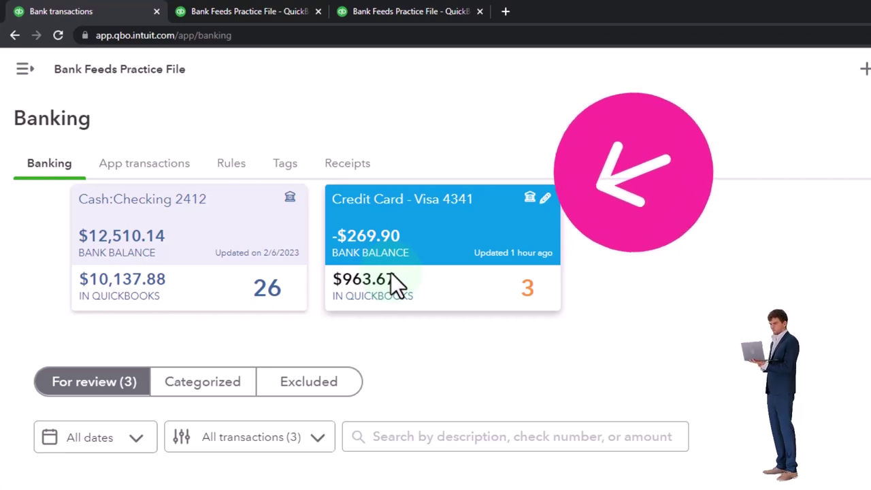
# Examine the checking account and Visa credit card balances on the balance sheet as of December 31, 2022
pyautogui.click(274, 12)
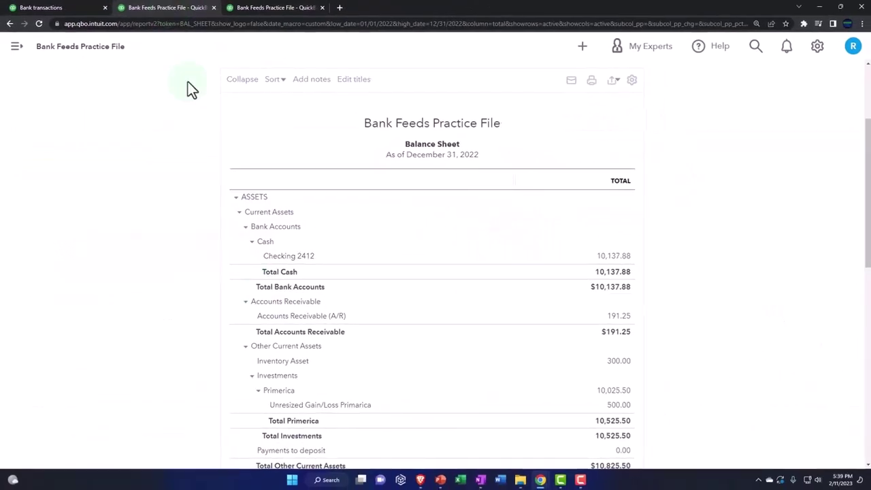
pyautogui.hotkey('ctrl', '+')
pyautogui.hotkey('ctrl', '+')
pyautogui.hotkey('ctrl', '+')
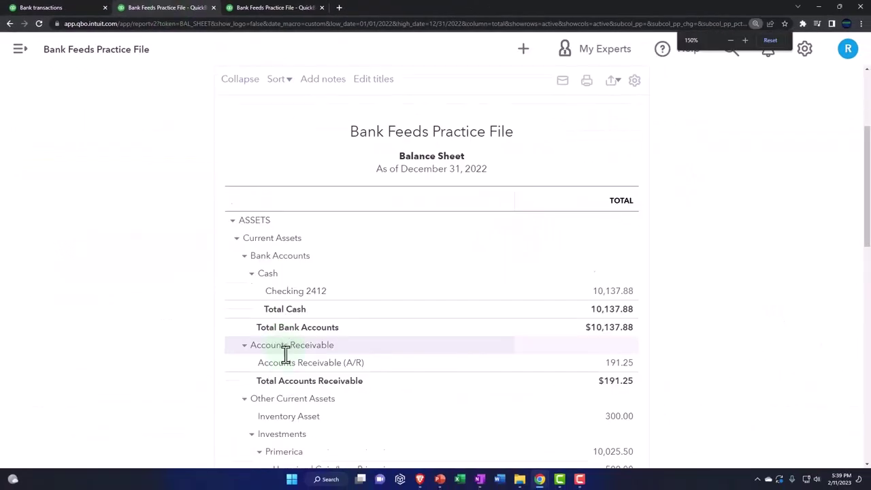
pyautogui.scroll(-5, 286, 353)
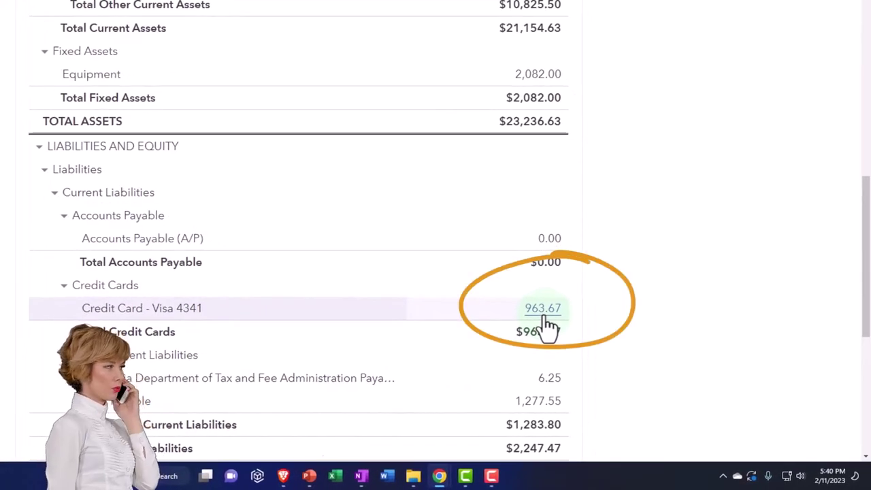
pyautogui.scroll(4, 550, 328)
pyautogui.scroll(4, 548, 327)
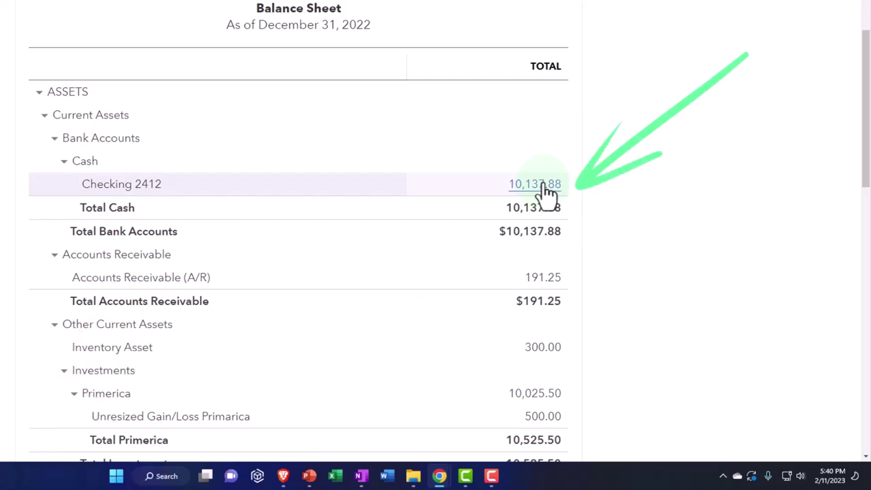
pyautogui.scroll(-8, 545, 184)
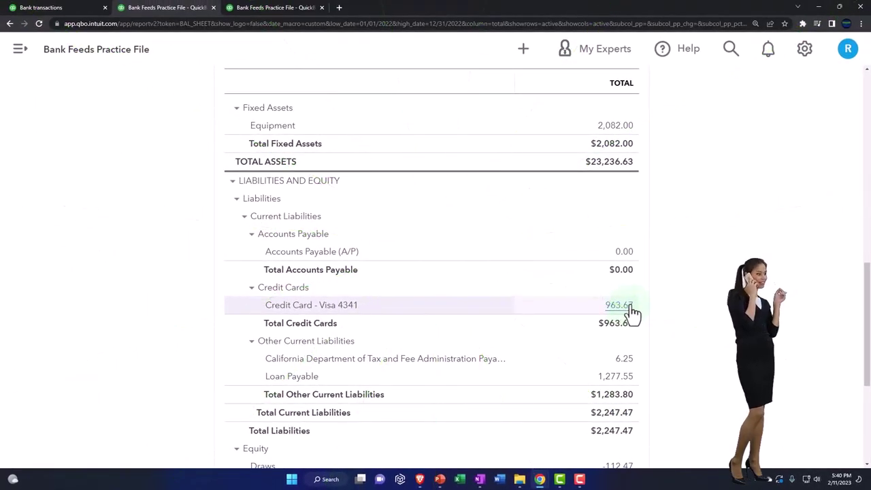
# Look over the new transaction types for vendors and review the checking and credit card lines of the balance sheet
pyautogui.click(524, 51)
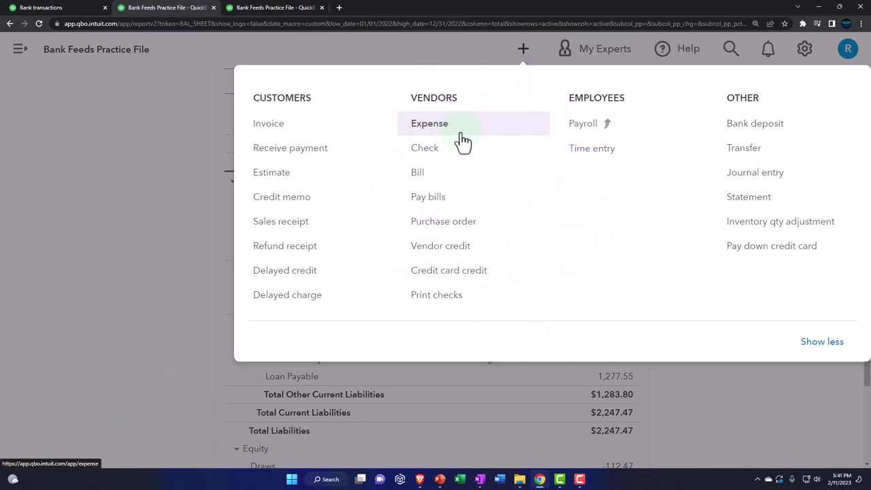
pyautogui.click(182, 216)
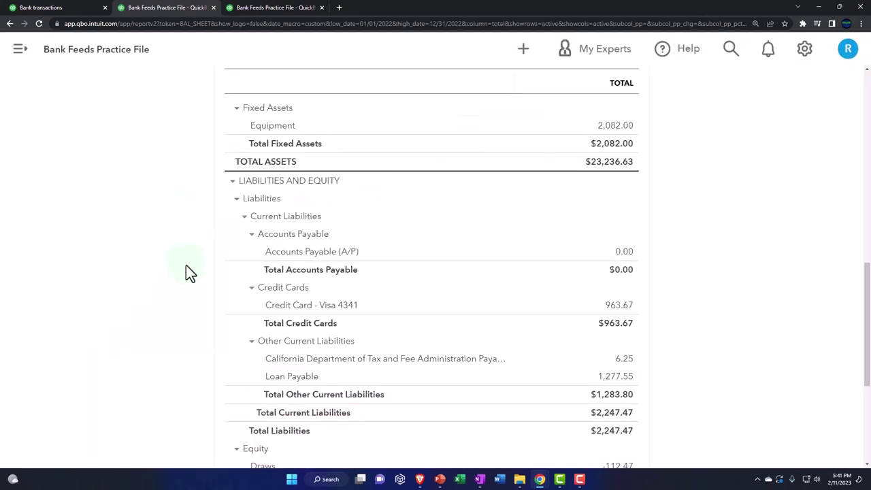
pyautogui.scroll(5, 186, 266)
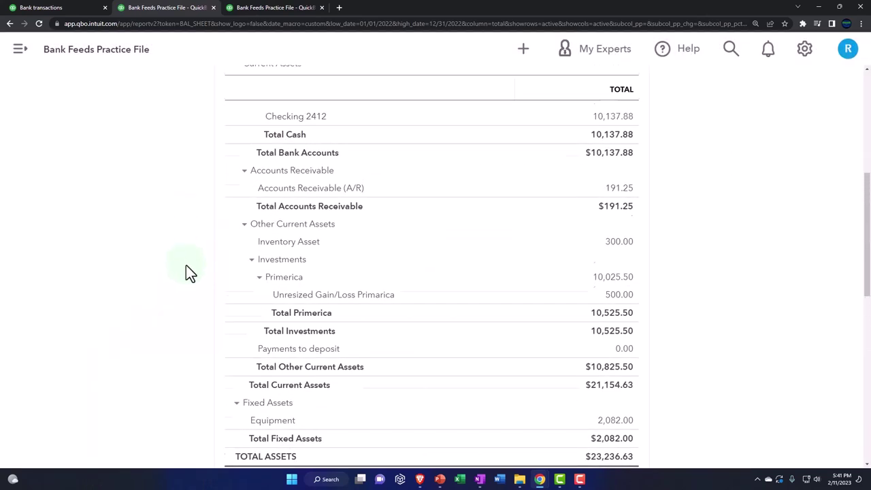
pyautogui.scroll(2, 186, 264)
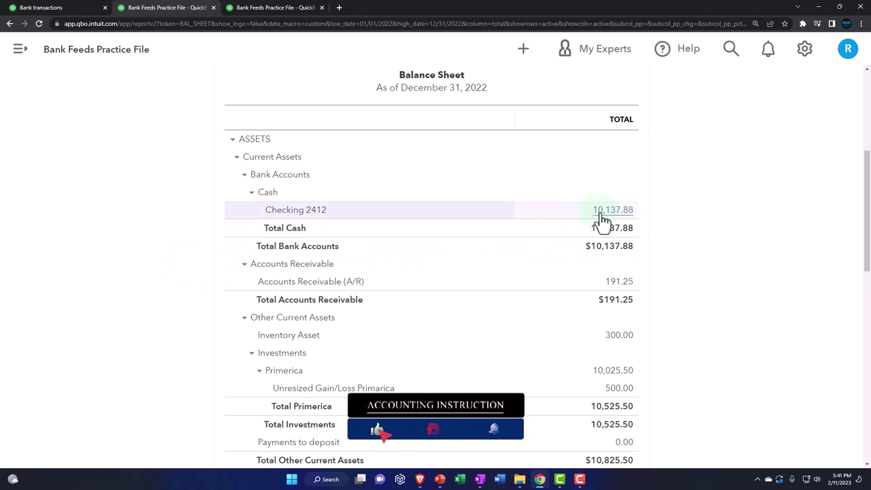
pyautogui.scroll(-2, 602, 216)
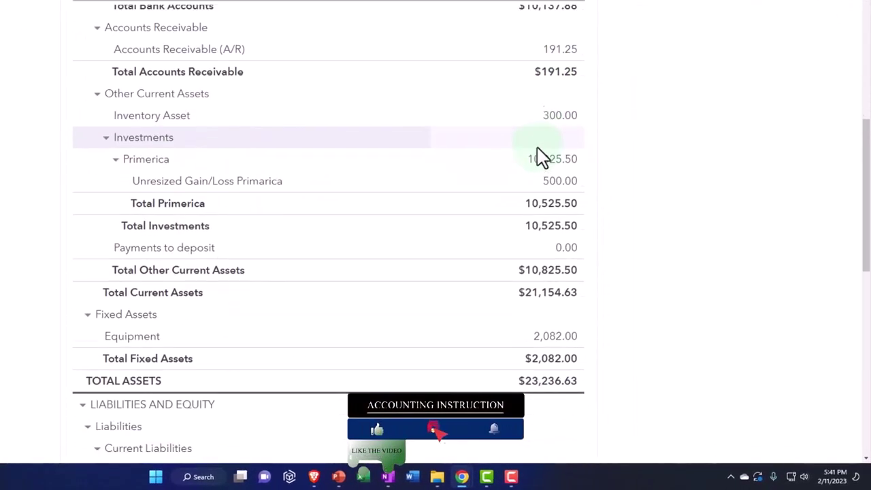
pyautogui.scroll(-4, 541, 157)
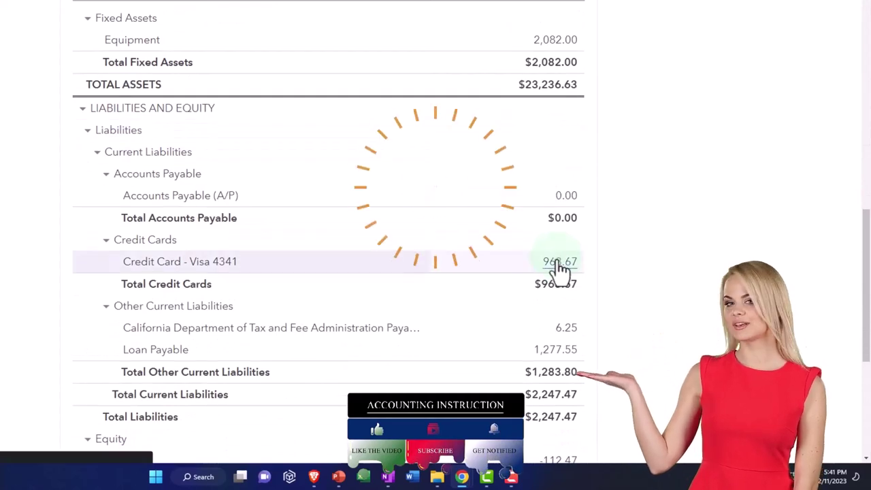
# View the transaction report behind the Visa credit card balance, check the available new transaction types, and return to the balance sheet
pyautogui.click(561, 265)
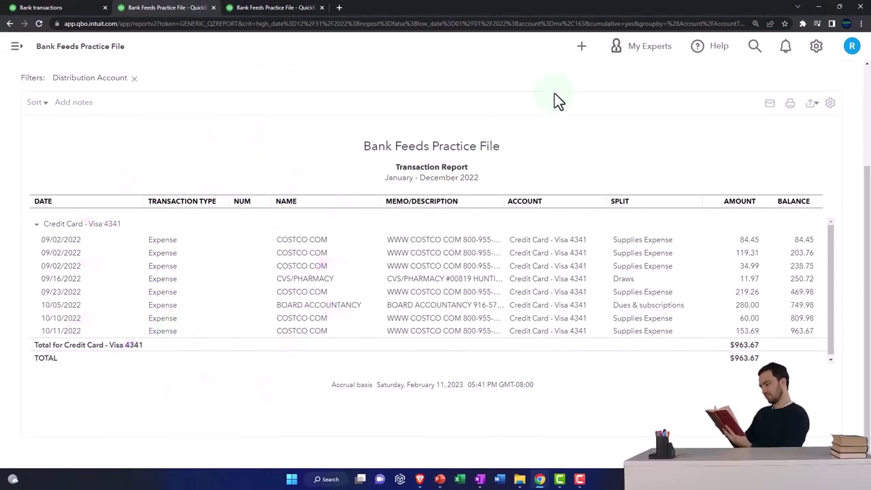
pyautogui.click(582, 47)
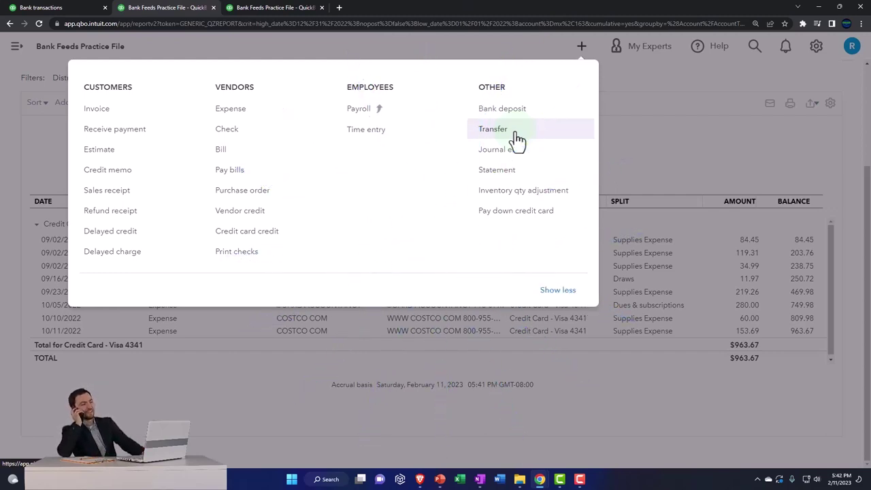
pyautogui.click(657, 132)
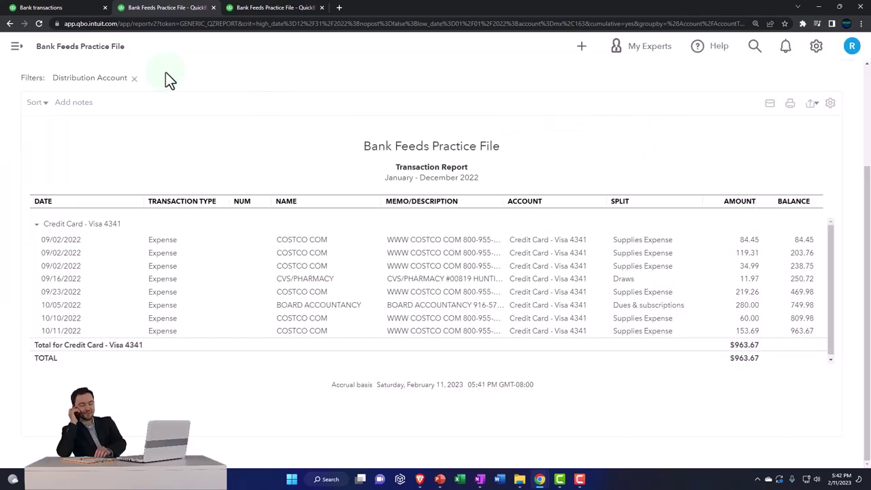
pyautogui.scroll(3, 28, 68)
pyautogui.click(61, 73)
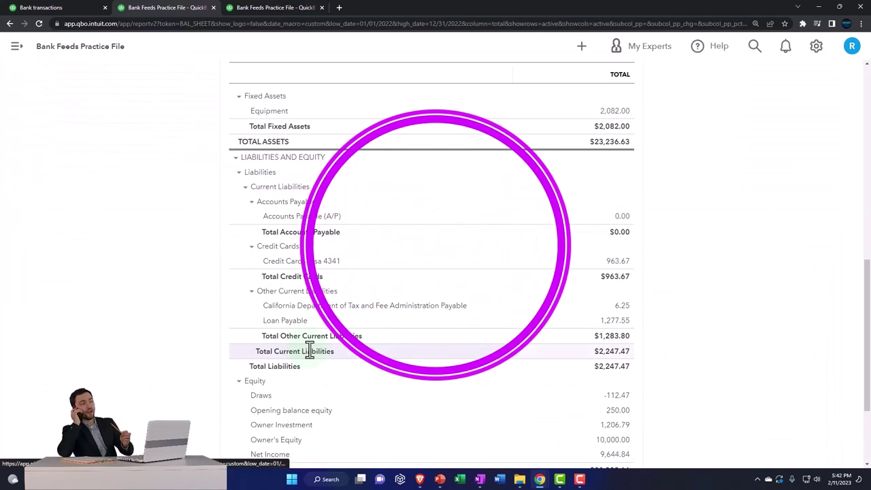
# Review the transaction report behind the checking account balance and return to the balance sheet
pyautogui.scroll(5, 319, 340)
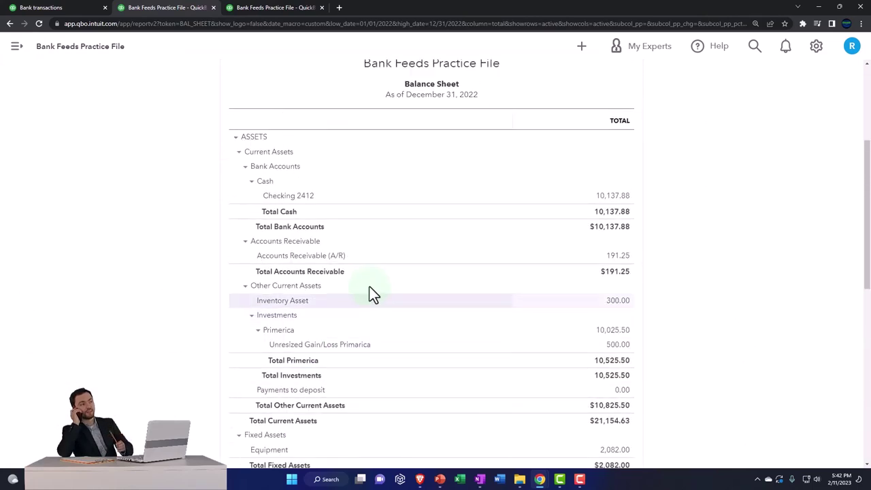
pyautogui.click(621, 198)
pyautogui.scroll(-10, 506, 336)
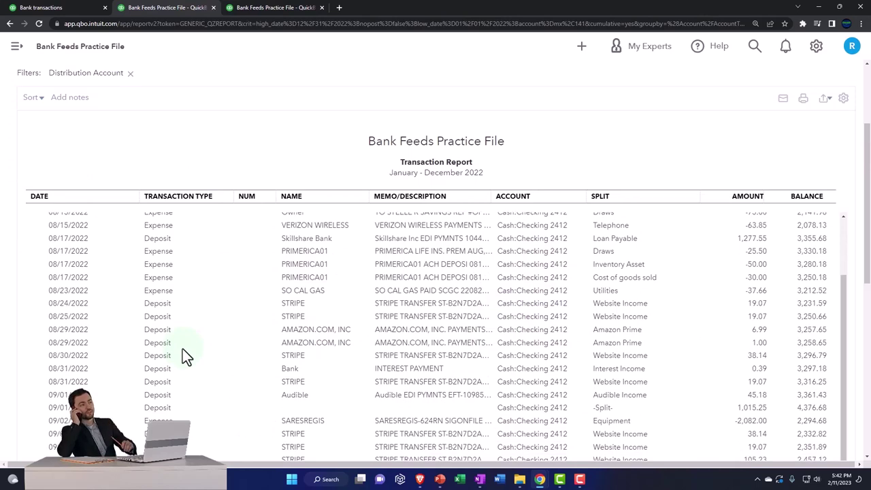
pyautogui.scroll(3, 182, 348)
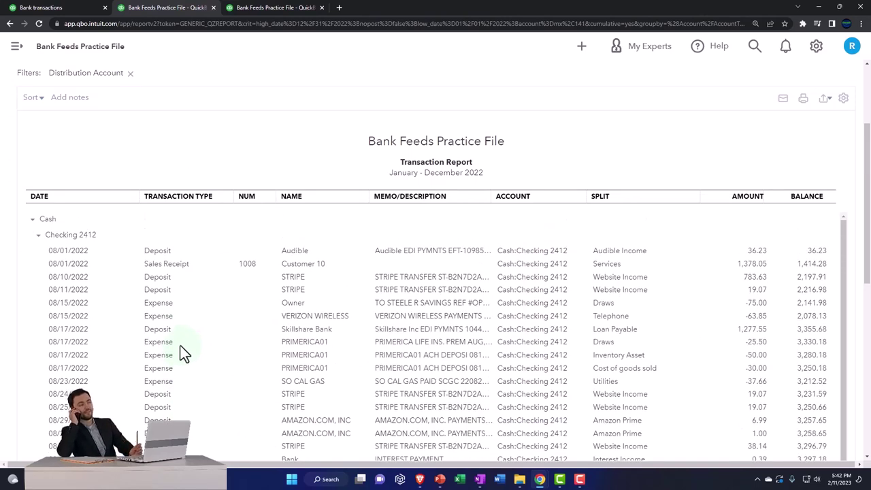
pyautogui.scroll(2, 136, 320)
pyautogui.click(80, 68)
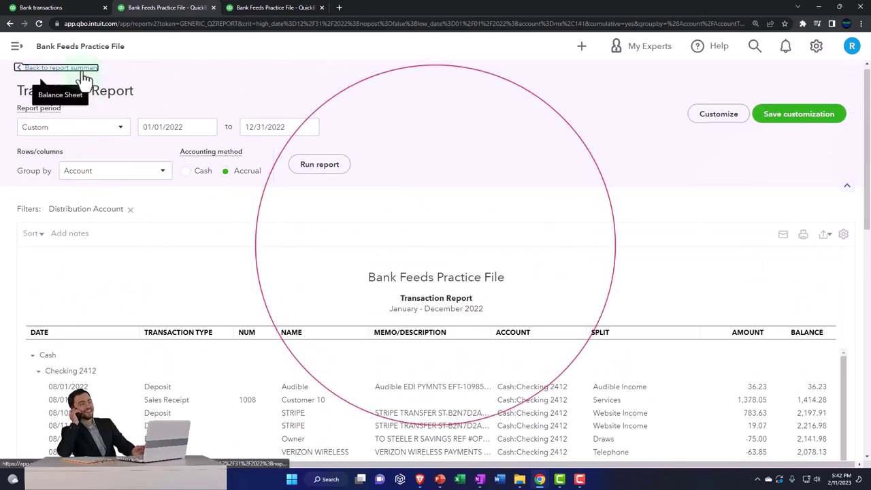
# Reopen the Visa credit card's transaction report from the liabilities section and go back to the report summary
pyautogui.scroll(-4, 307, 315)
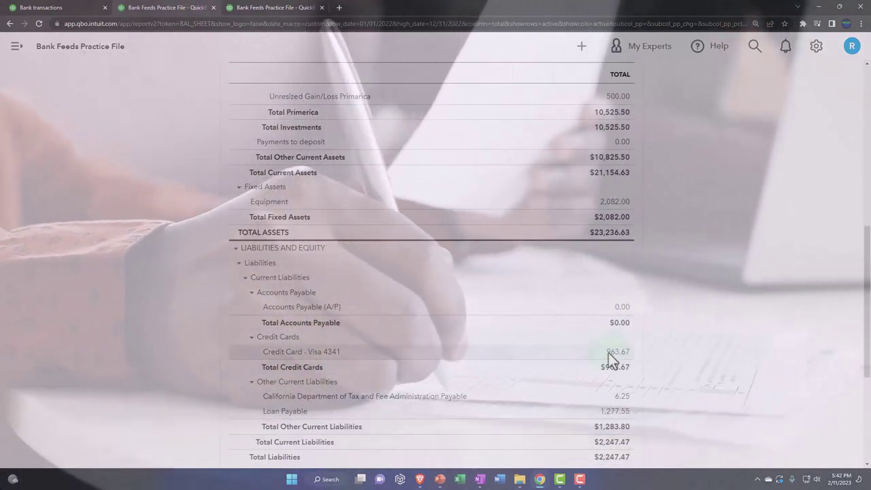
pyautogui.click(618, 354)
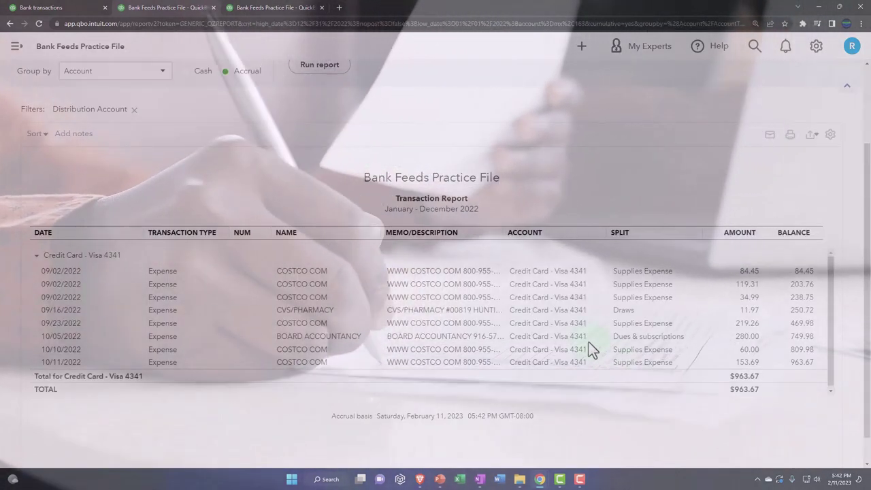
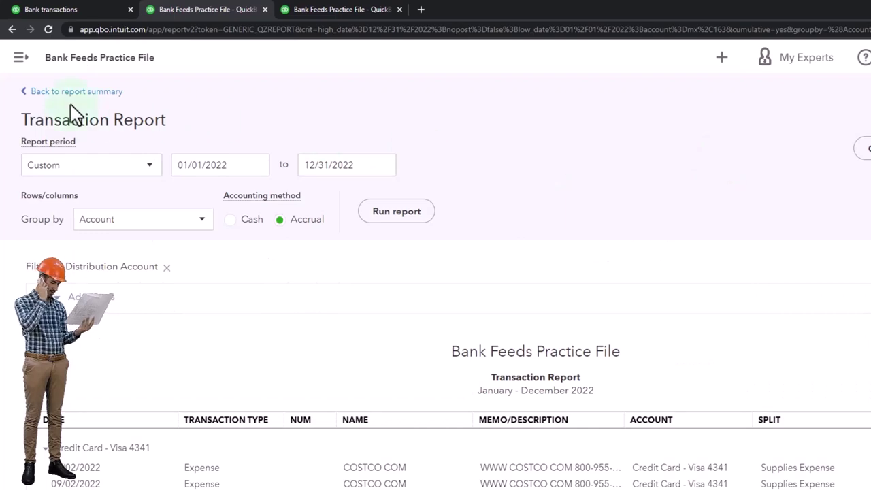
pyautogui.click(70, 94)
# Open the checking account's transaction detail again from the bank accounts section, and go back to the balance sheet
pyautogui.scroll(7, 303, 292)
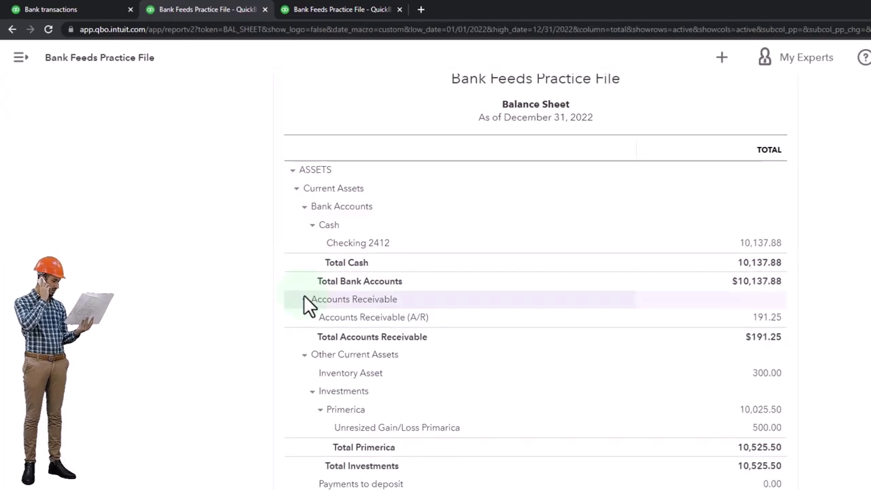
pyautogui.scroll(-2, 327, 338)
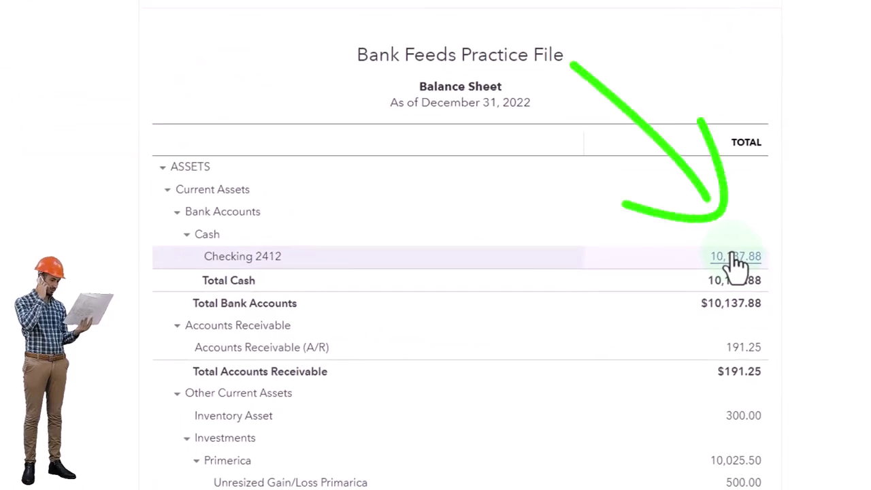
pyautogui.click(737, 258)
pyautogui.scroll(-3, 737, 266)
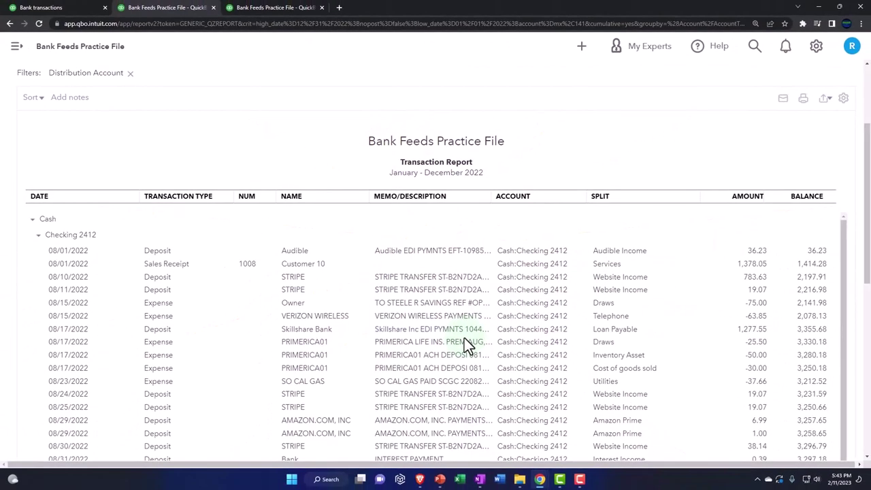
pyautogui.scroll(3, 354, 337)
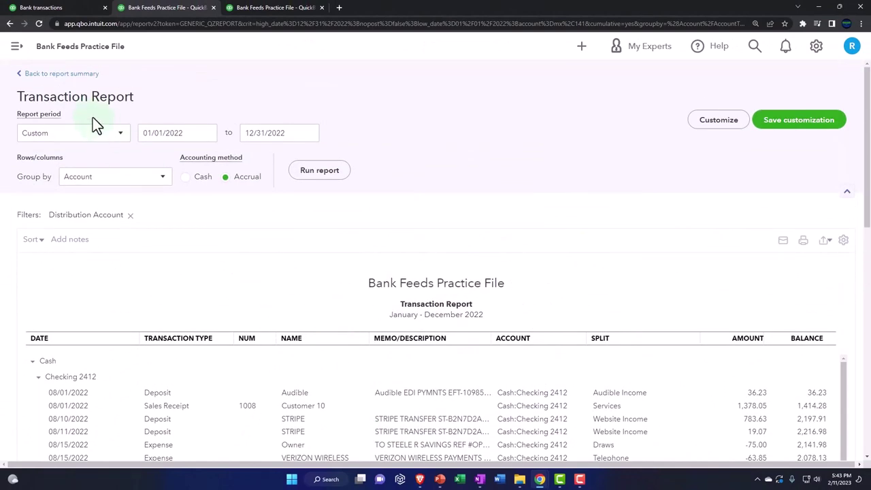
pyautogui.click(69, 75)
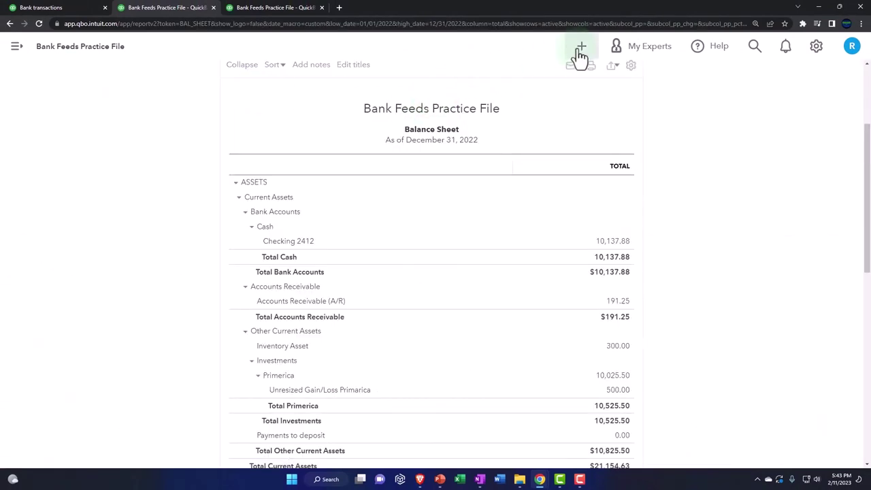
# Look over the new transaction options, including Pay down credit card, and close the list
pyautogui.click(581, 48)
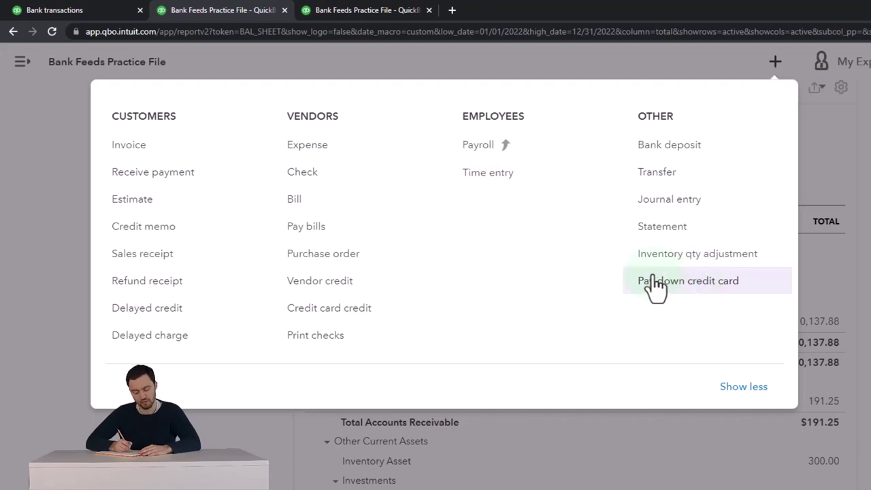
pyautogui.click(221, 469)
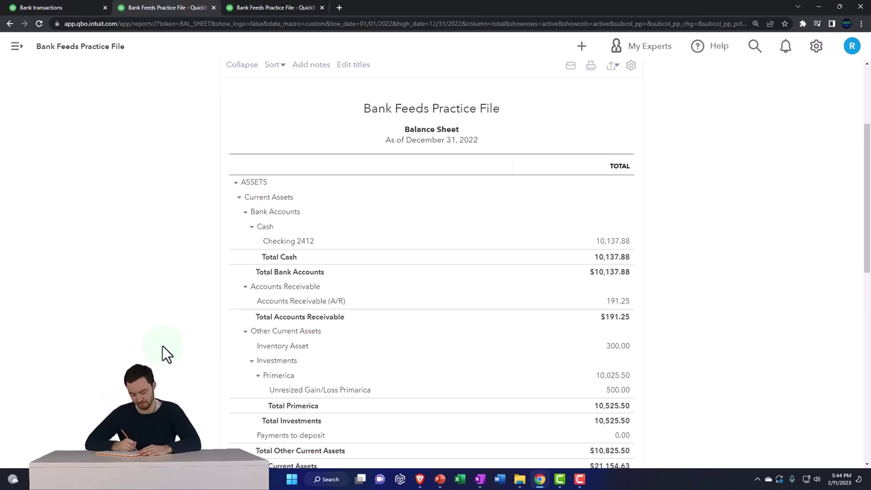
# Return to the bank transactions page and look at the Visa credit card's automatic payments awaiting review
pyautogui.click(75, 7)
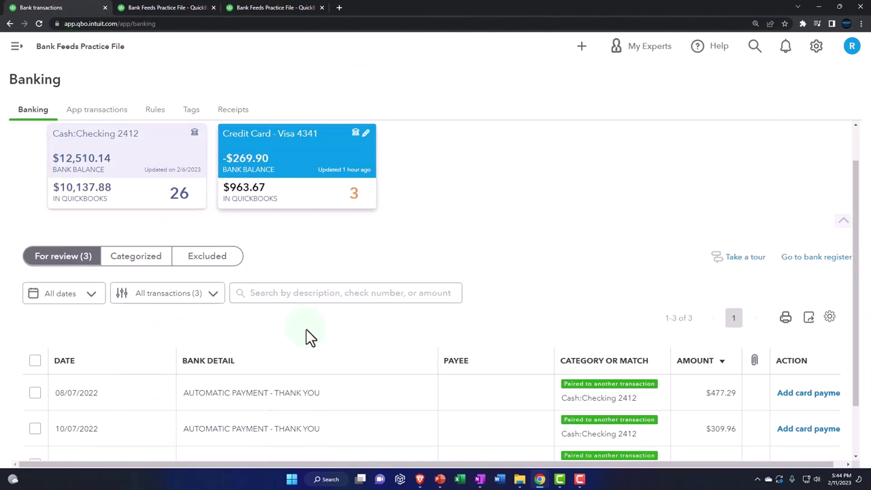
pyautogui.scroll(-1, 306, 336)
pyautogui.scroll(1, 305, 340)
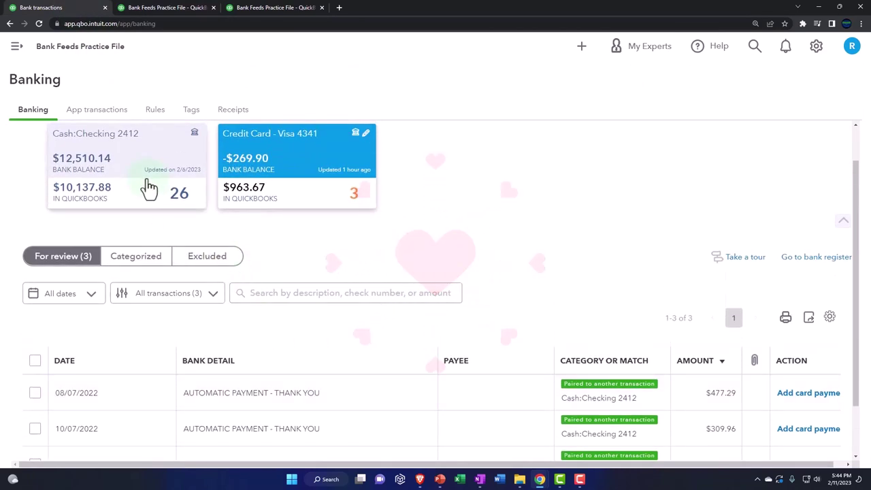
pyautogui.click(149, 189)
pyautogui.scroll(-1, 222, 278)
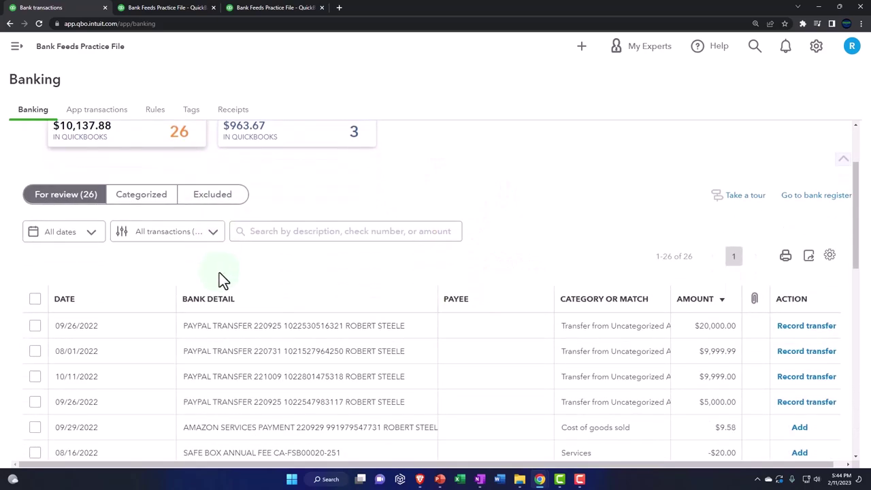
pyautogui.scroll(-5, 219, 275)
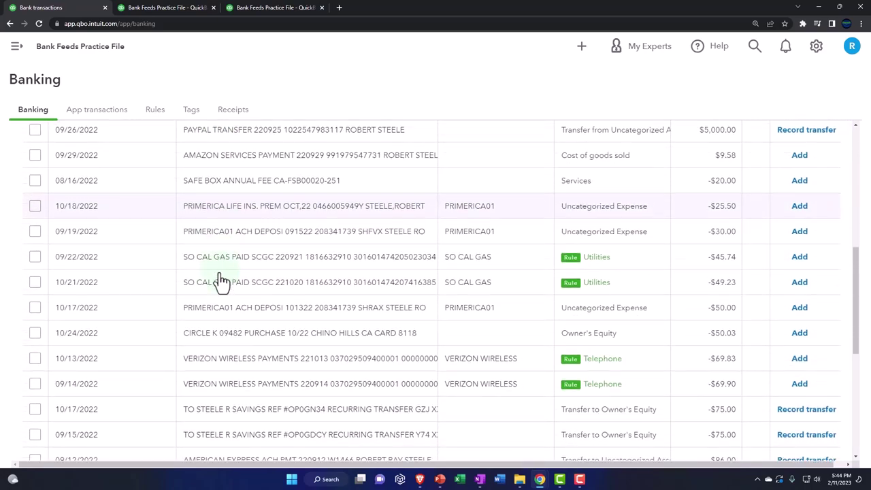
pyautogui.scroll(-4, 222, 280)
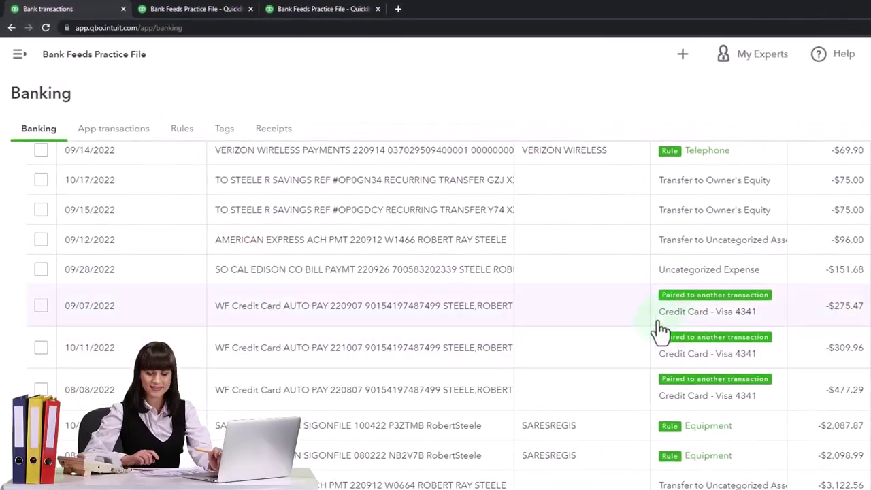
pyautogui.scroll(-1, 673, 325)
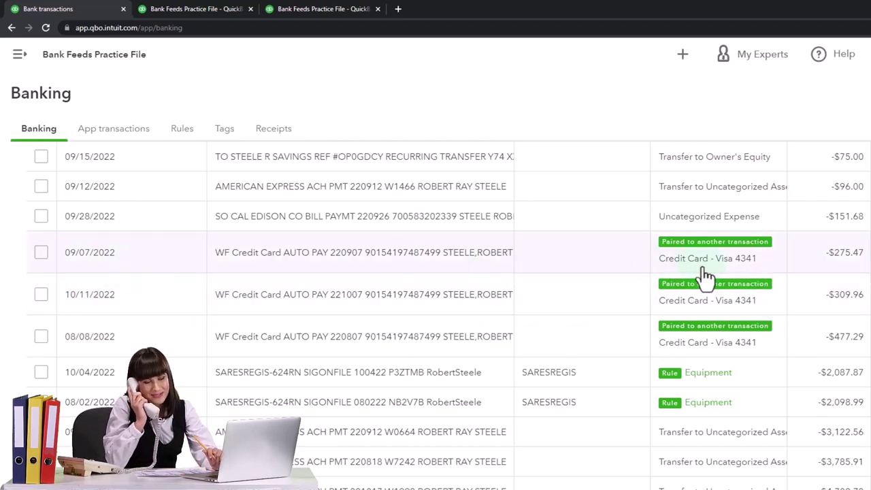
# Switch back to the Visa 4341 feed and compare its automatic payments with the matching checking account payments
pyautogui.scroll(15, 842, 278)
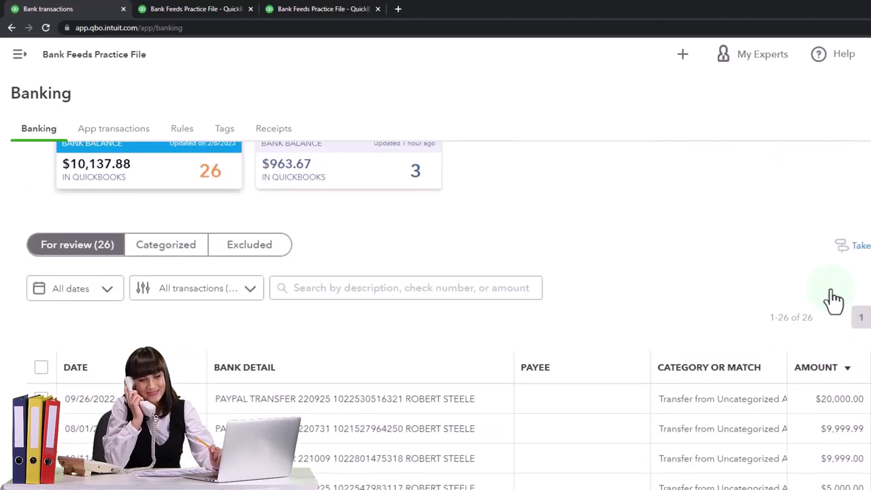
pyautogui.click(344, 251)
pyautogui.scroll(-3, 351, 341)
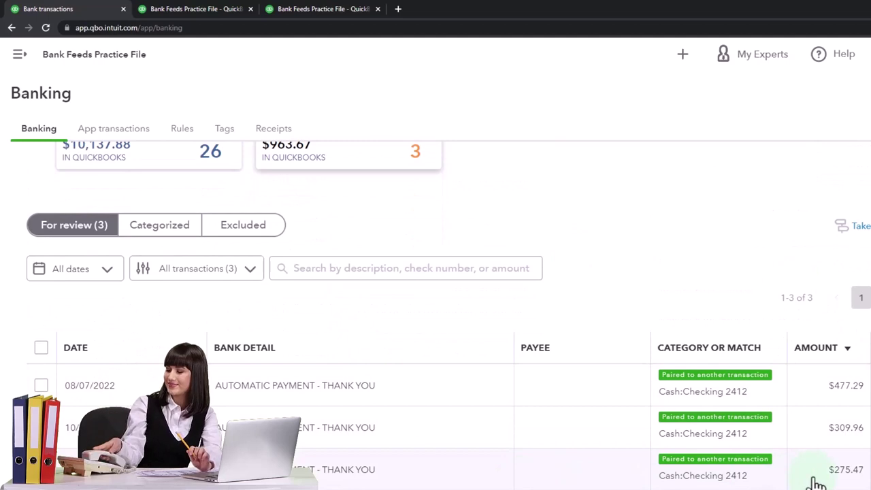
pyautogui.scroll(2, 310, 420)
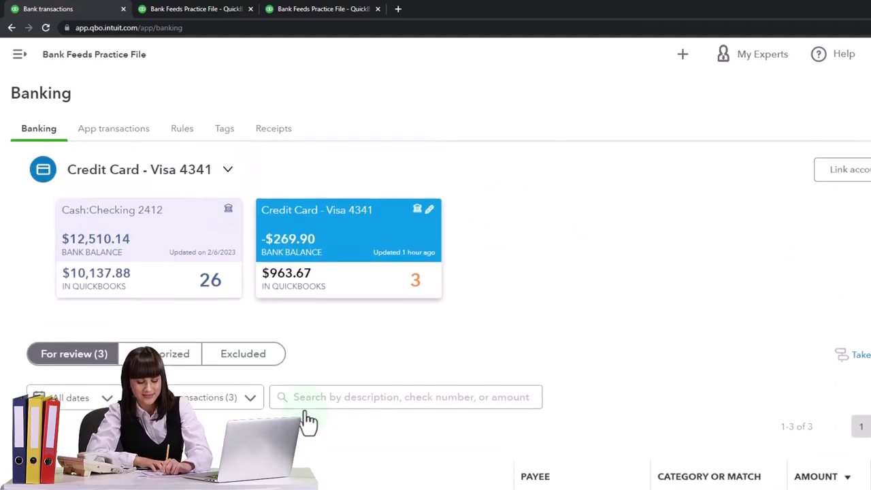
# Return to the Checking 2412 feed and expand the 09/07/2022 WF Credit Card AUTO PAY transaction's details
pyautogui.click(134, 279)
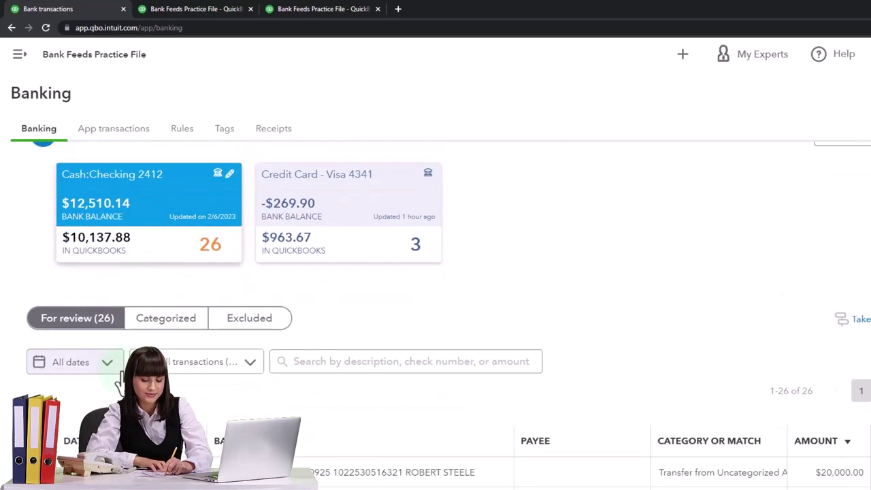
pyautogui.scroll(-10, 120, 381)
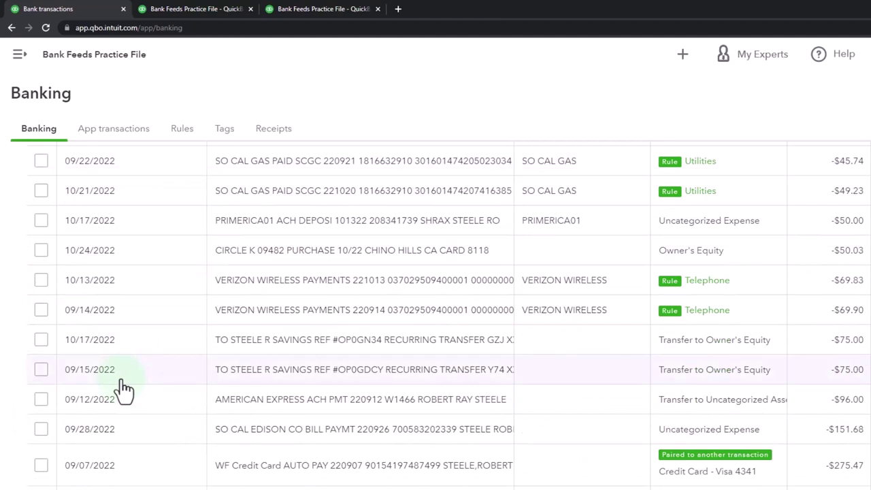
pyautogui.scroll(-2, 127, 394)
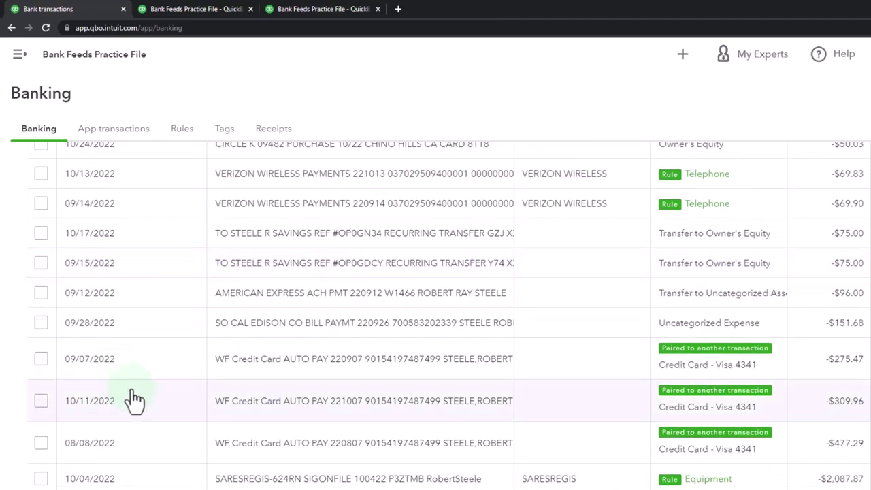
pyautogui.click(320, 381)
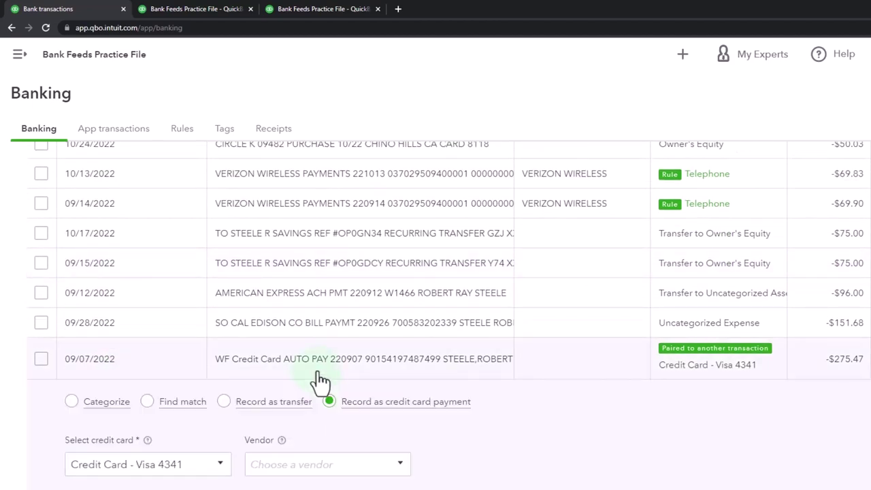
pyautogui.scroll(-3, 320, 381)
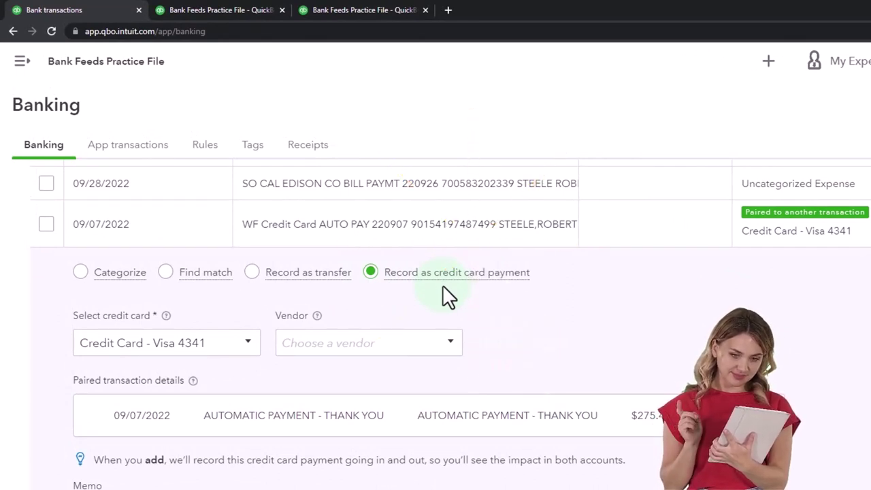
# Check the Categorize and Record as transfer options for the 09/07/2022 payment, and add it as a credit card payment to Visa 4341
pyautogui.click(83, 274)
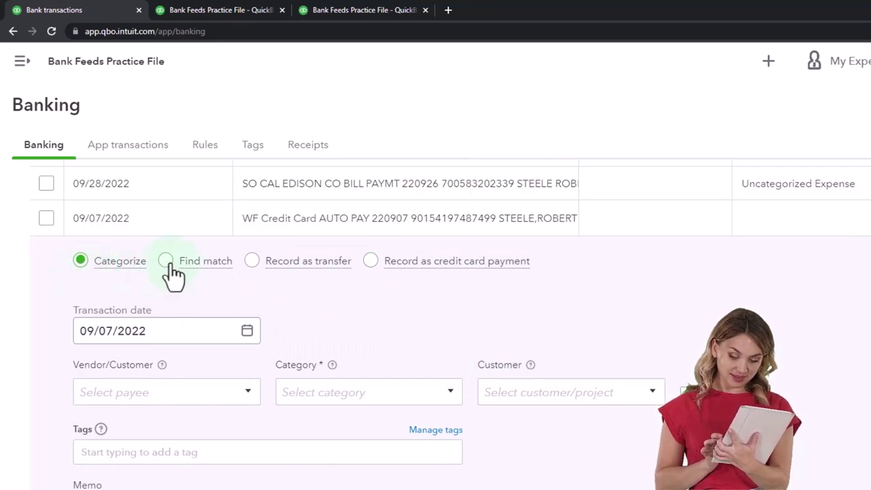
pyautogui.click(252, 260)
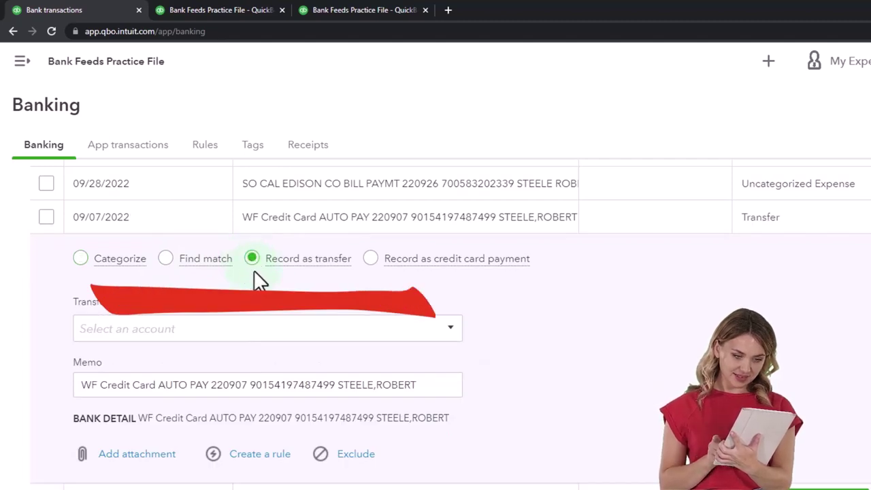
pyautogui.click(371, 261)
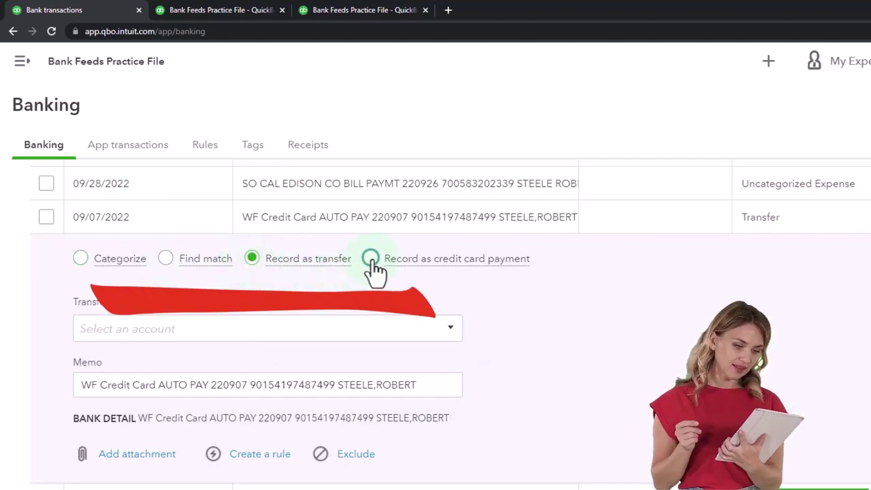
pyautogui.scroll(-1, 414, 329)
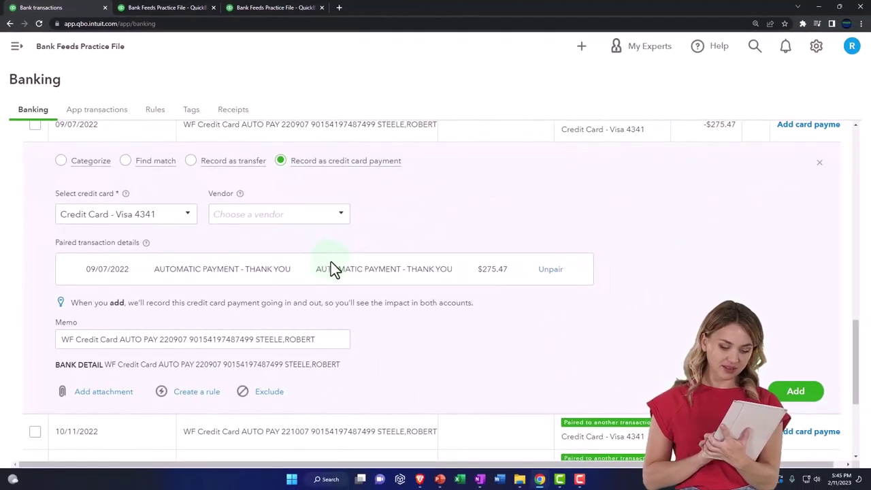
pyautogui.click(789, 395)
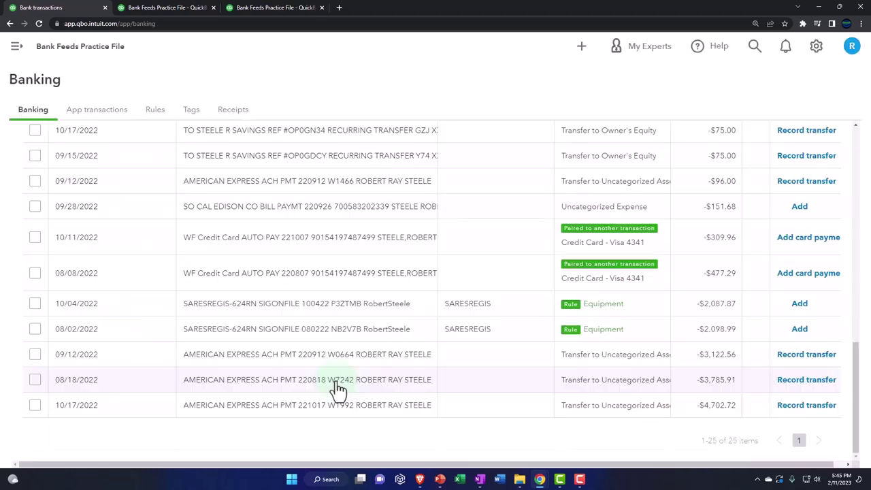
# Open the Visa 4341 feed and check which automatic payments are still awaiting review
pyautogui.scroll(15, 338, 389)
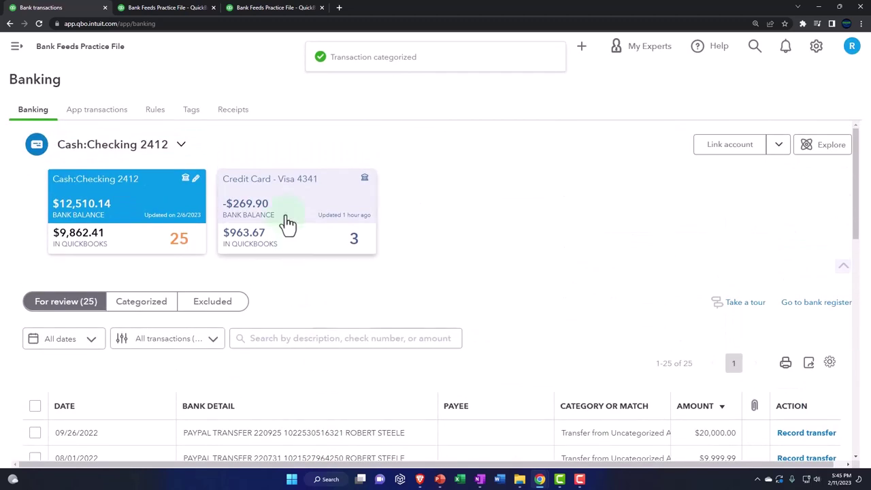
pyautogui.click(286, 218)
pyautogui.scroll(-1, 306, 281)
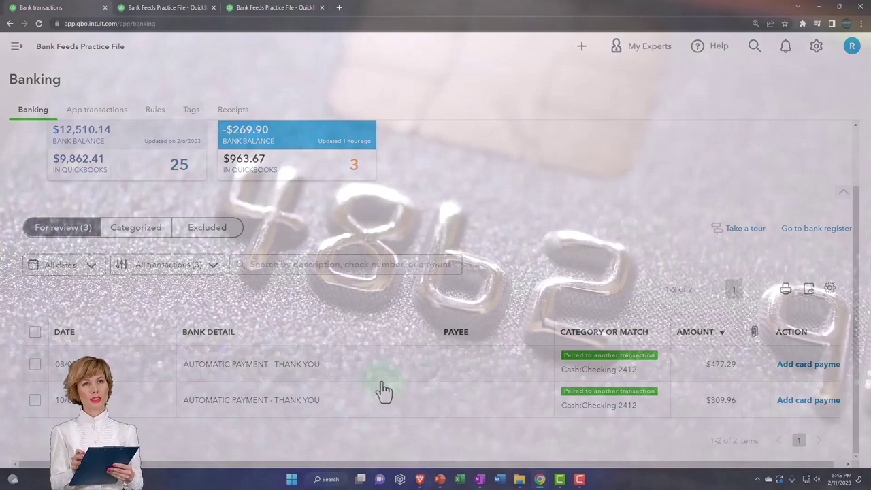
# Switch to the balance sheet report, rerun it, and review the Checking 2412 balance
pyautogui.click(173, 14)
pyautogui.scroll(3, 326, 302)
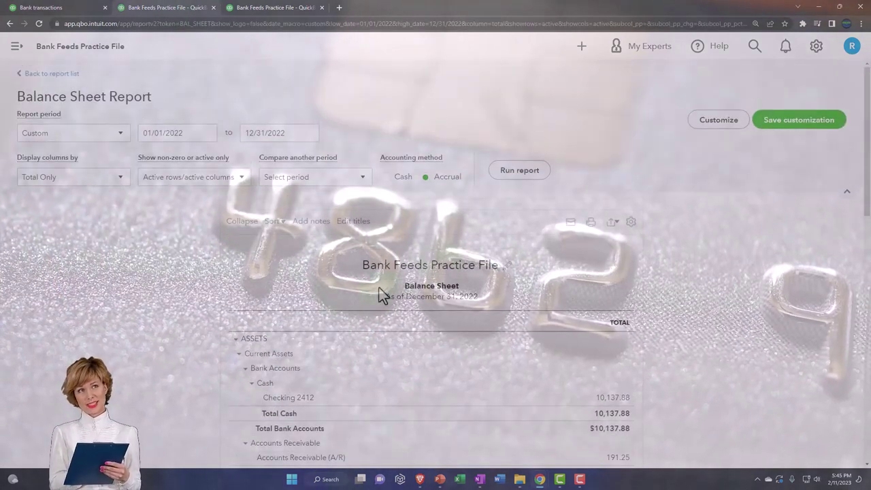
pyautogui.click(515, 178)
pyautogui.scroll(-2, 536, 317)
pyautogui.hotkey('ctrl', '+')
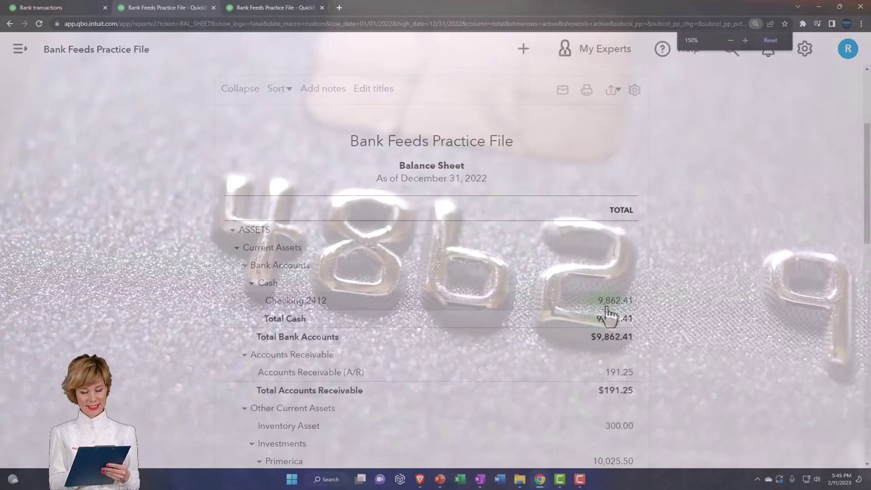
# Open the Checking 2412 transaction report and locate the 09/07/2022 credit card payment
pyautogui.click(609, 310)
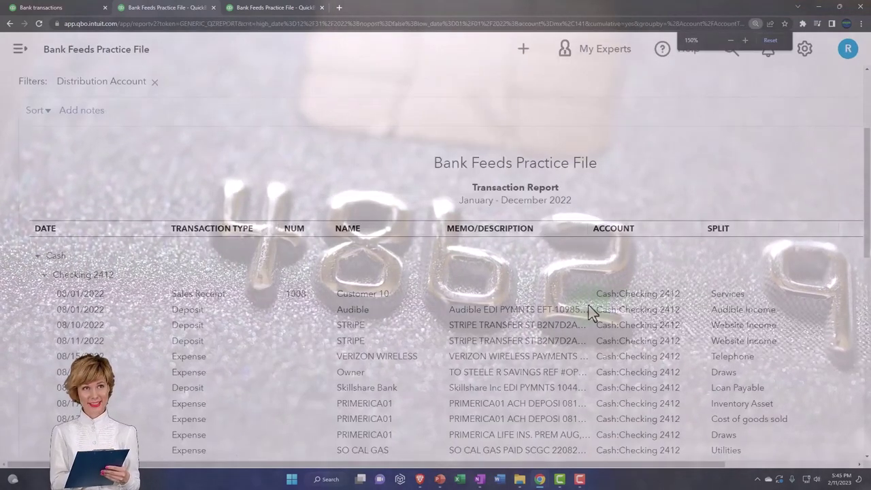
pyautogui.scroll(-1, 346, 350)
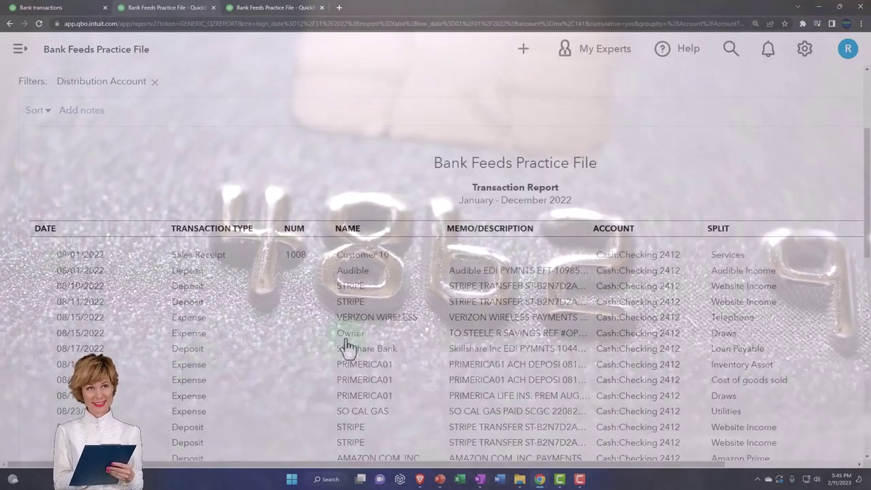
pyautogui.scroll(-6, 347, 347)
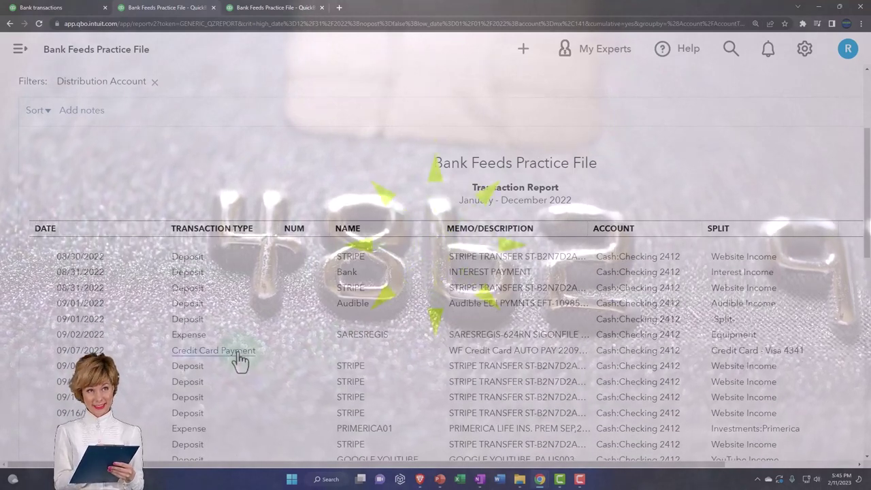
pyautogui.hotkey('ctrl', '-')
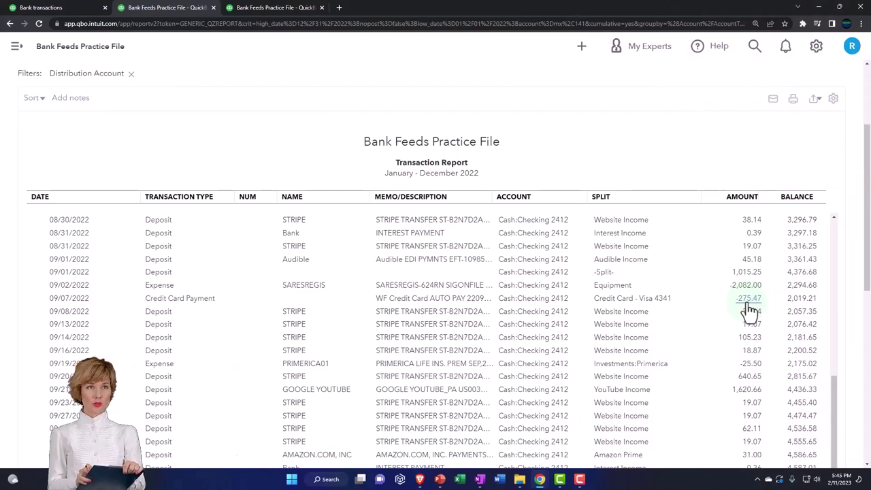
# Open the transaction report's customization and filter the transaction type by Check
pyautogui.scroll(10, 723, 316)
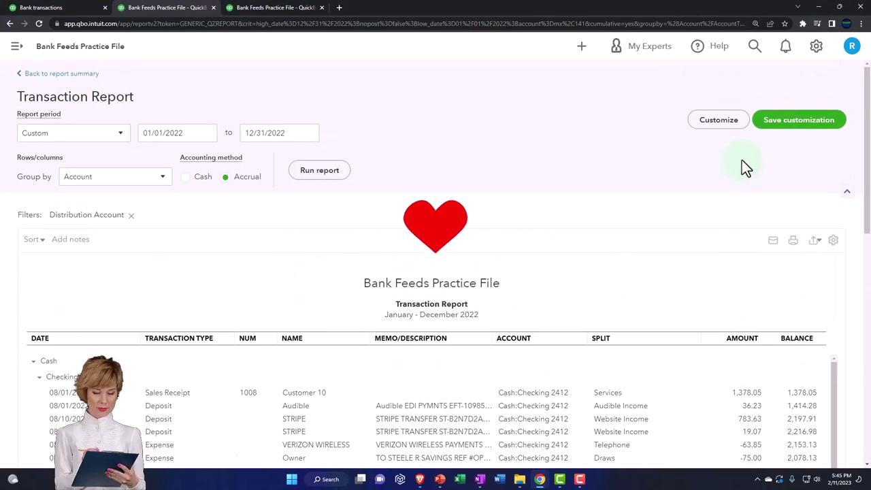
pyautogui.click(716, 123)
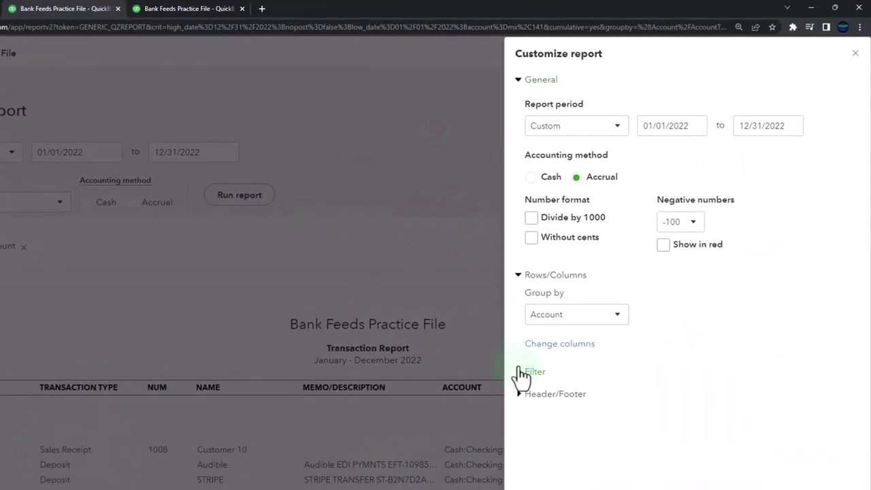
pyautogui.click(520, 373)
pyautogui.scroll(-2, 677, 353)
pyautogui.click(766, 330)
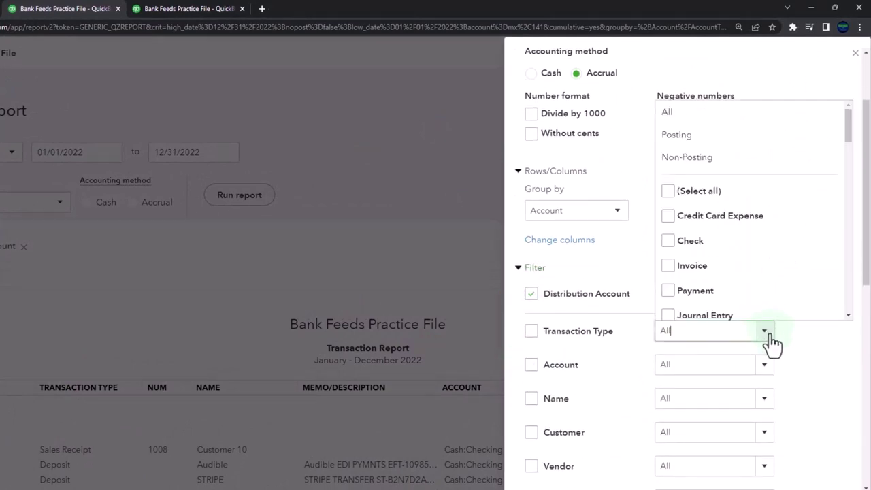
pyautogui.click(668, 238)
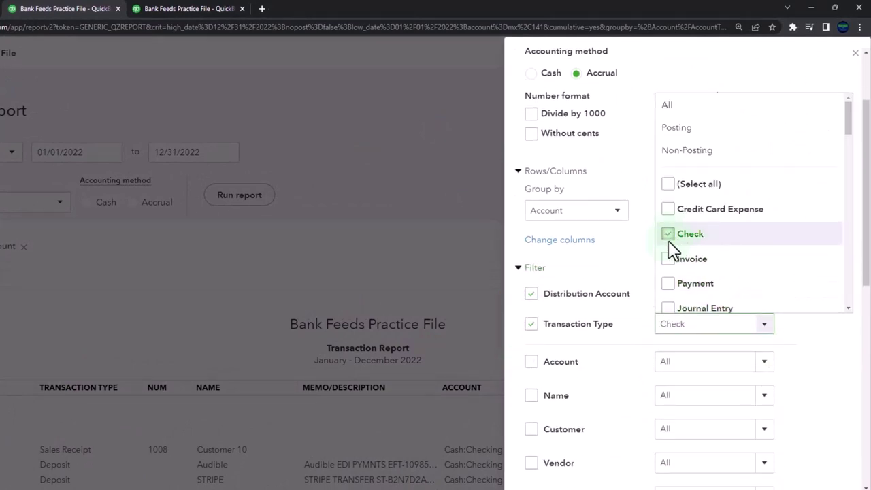
# Add Expense and Credit Card Payment to the transaction type filter and run the Checking 2412 transaction report
pyautogui.scroll(-3, 694, 259)
pyautogui.scroll(-4, 694, 258)
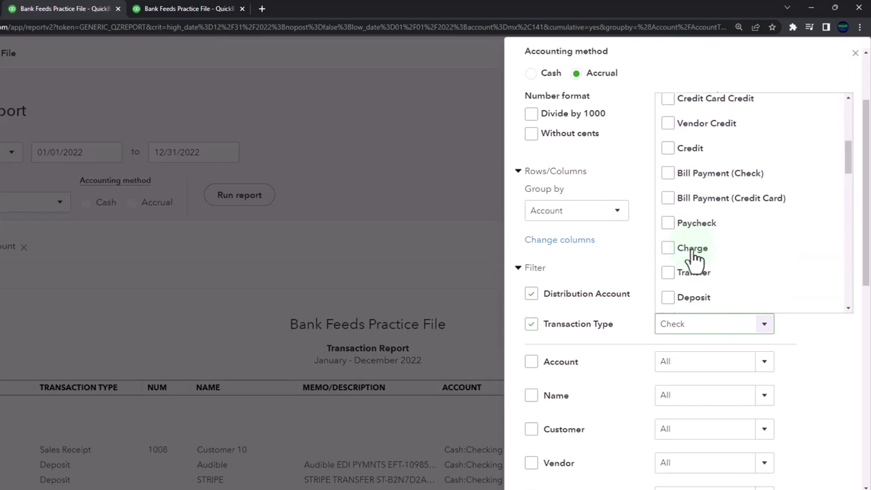
pyautogui.scroll(-3, 695, 257)
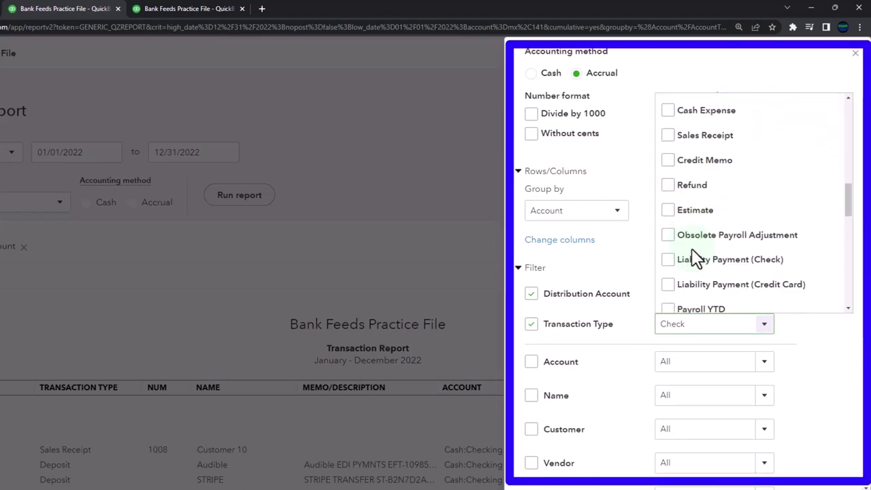
pyautogui.scroll(10, 698, 259)
pyautogui.scroll(-5, 701, 261)
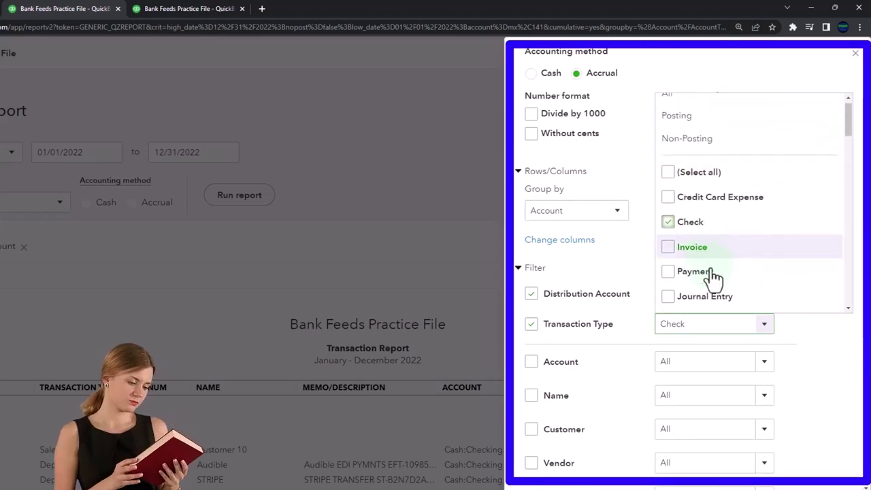
pyautogui.scroll(-6, 722, 279)
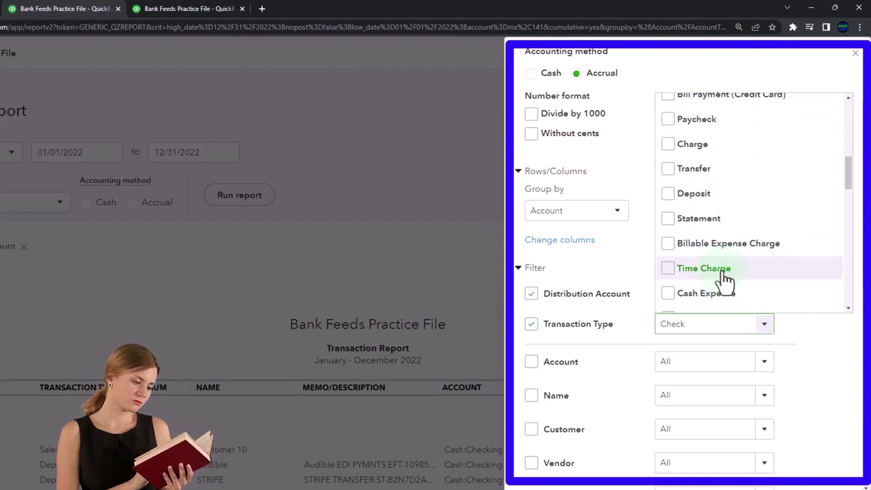
pyautogui.scroll(-10, 728, 278)
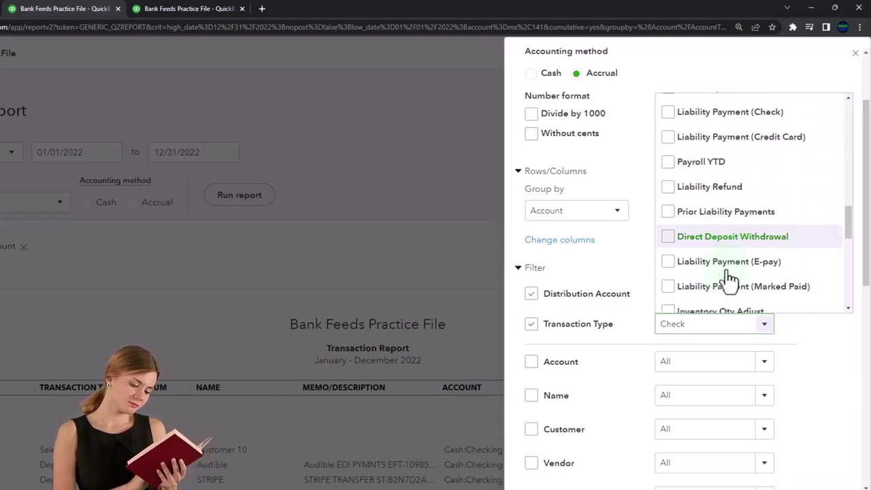
pyautogui.scroll(-4, 726, 278)
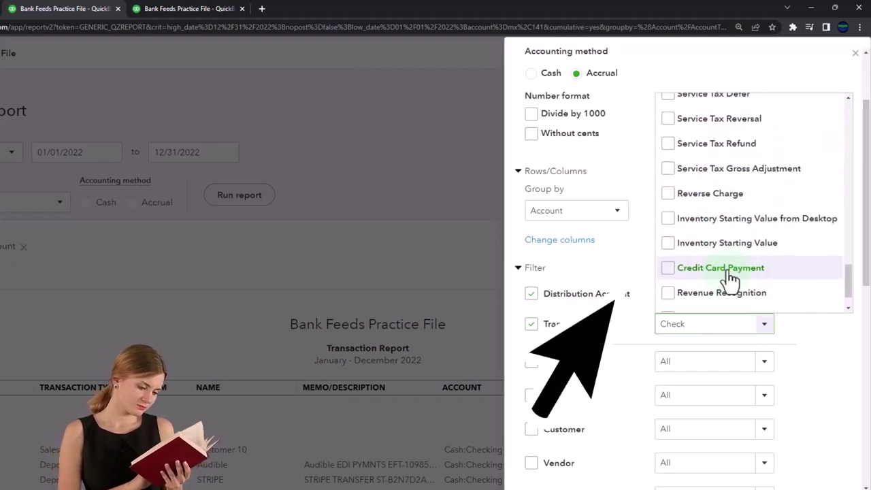
pyautogui.click(726, 276)
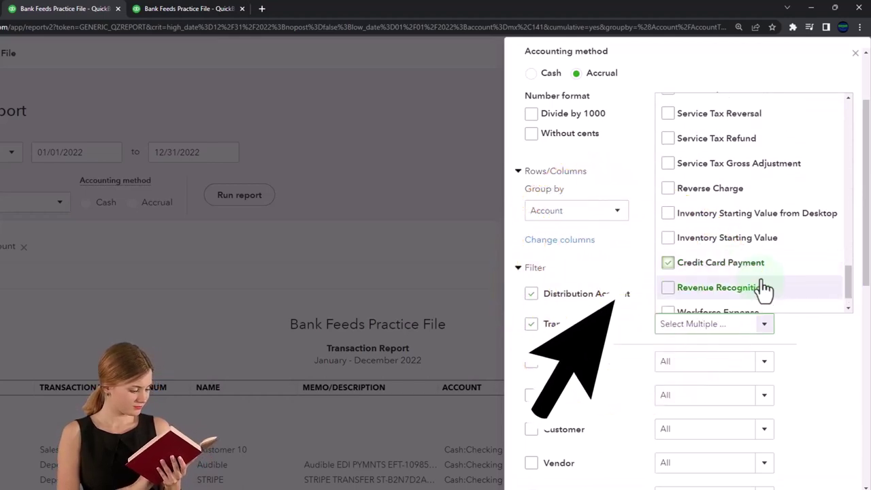
pyautogui.scroll(1, 708, 287)
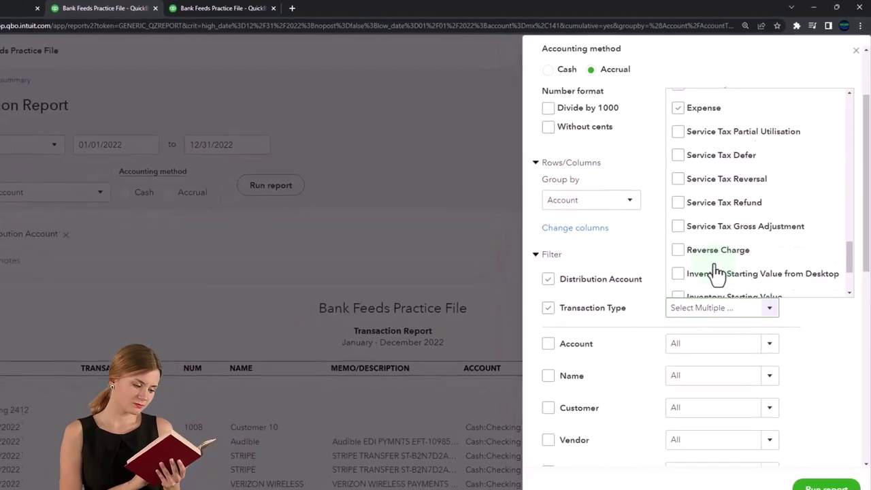
pyautogui.scroll(2, 717, 272)
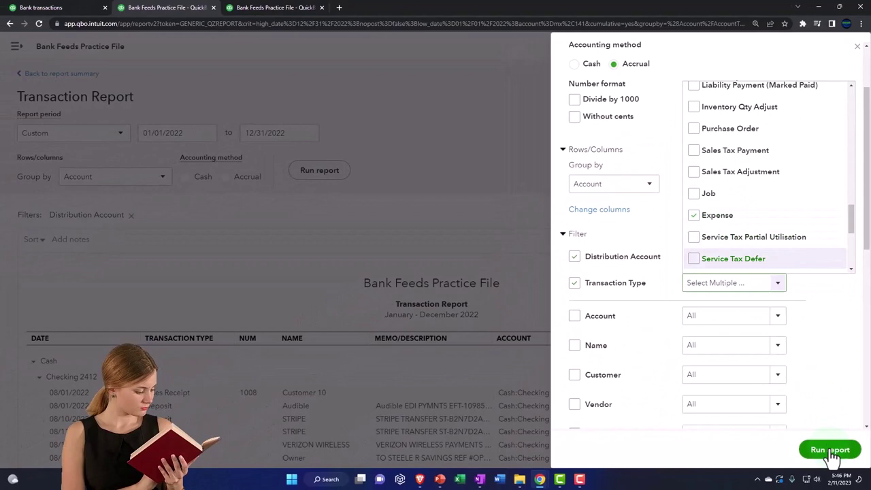
pyautogui.click(829, 450)
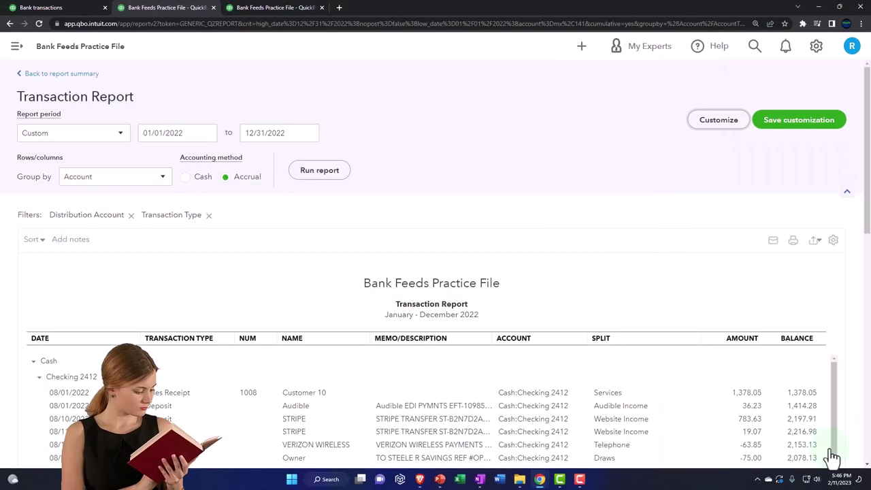
pyautogui.scroll(-3, 368, 363)
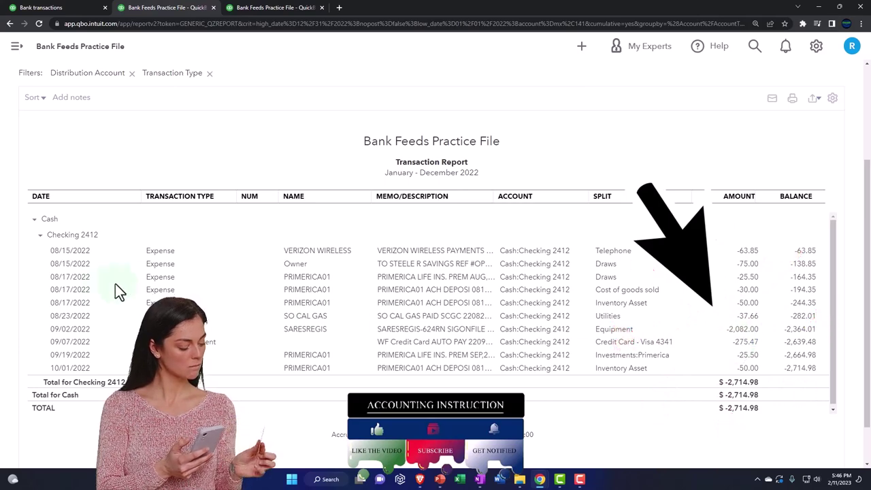
# Return to the balance sheet and open the transaction report behind the Credit Card - Visa 4341 balance
pyautogui.scroll(3, 99, 286)
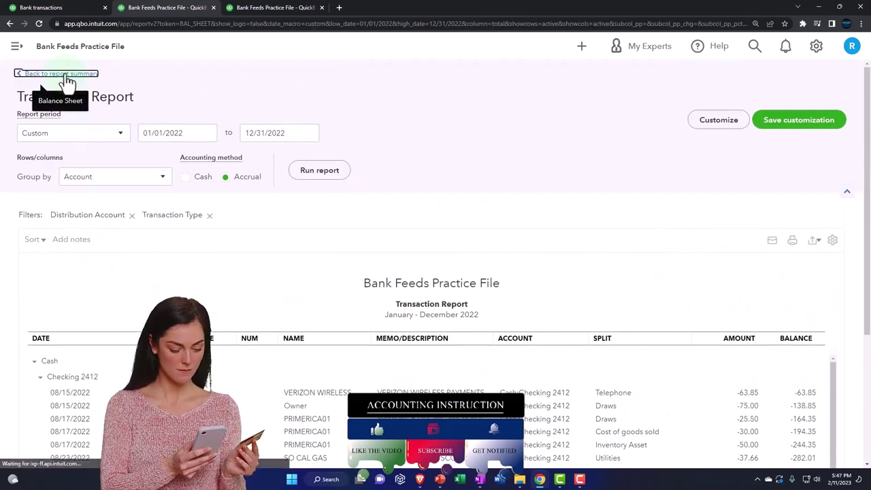
pyautogui.click(66, 75)
pyautogui.scroll(-5, 217, 265)
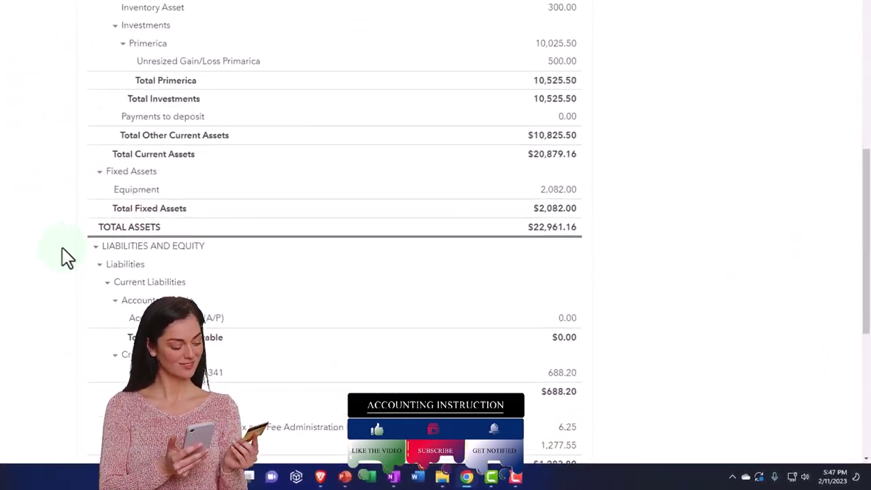
pyautogui.scroll(-1, 35, 249)
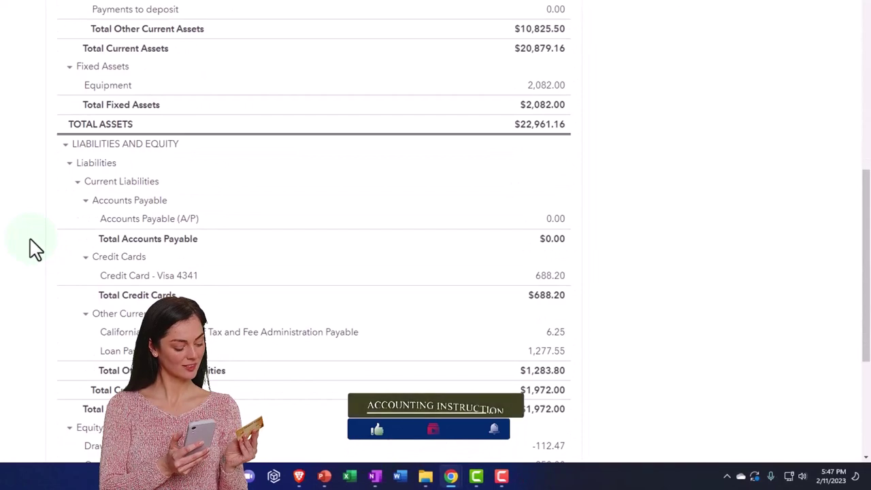
pyautogui.click(551, 278)
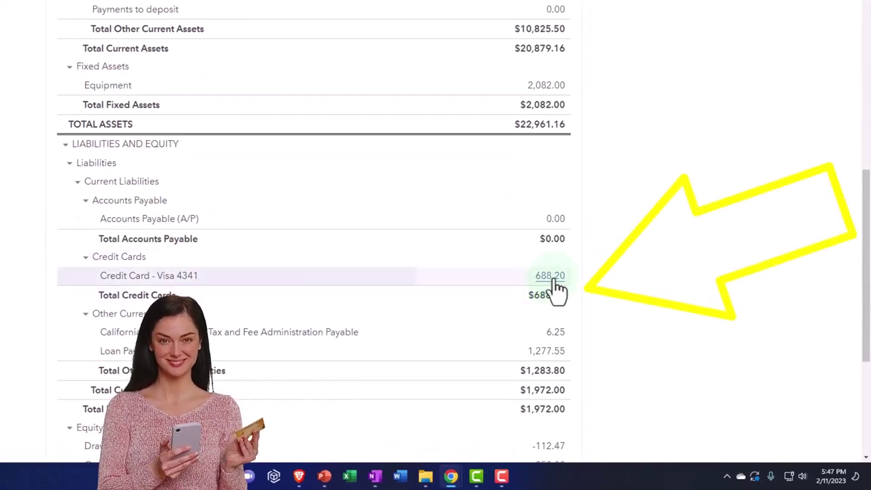